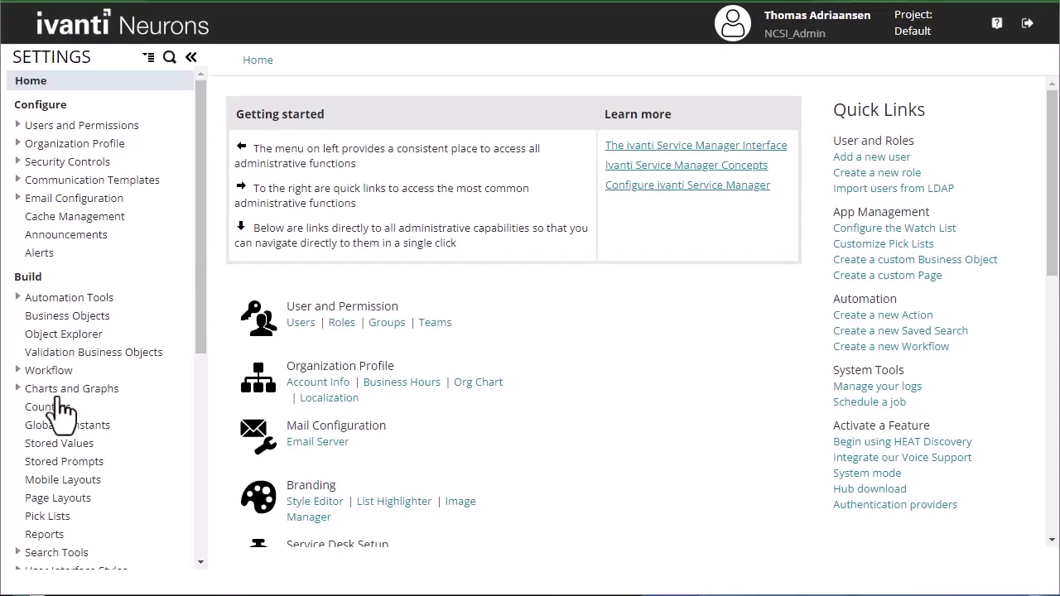
- Sort Global Constants by Name and confirm ChatEnabled and MSTeamsIntegrationEnabled are True
click(66, 427)
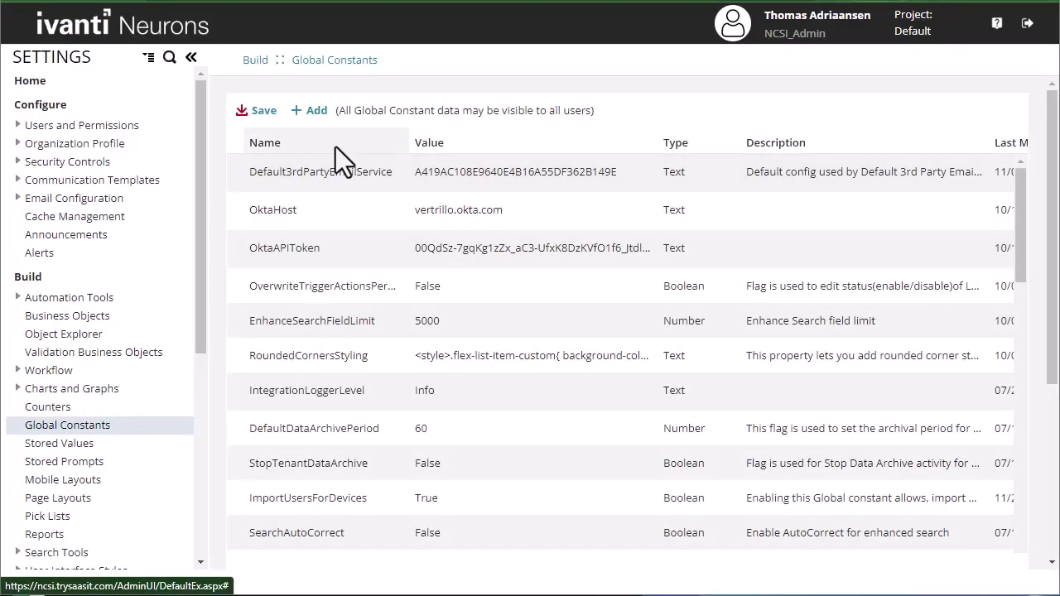
click(335, 147)
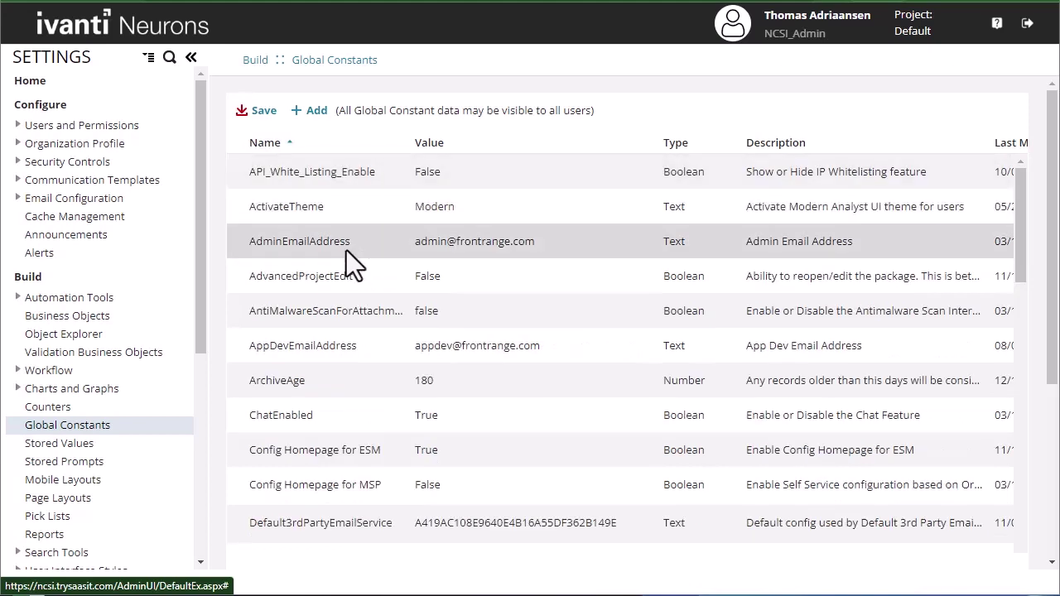
click(314, 418)
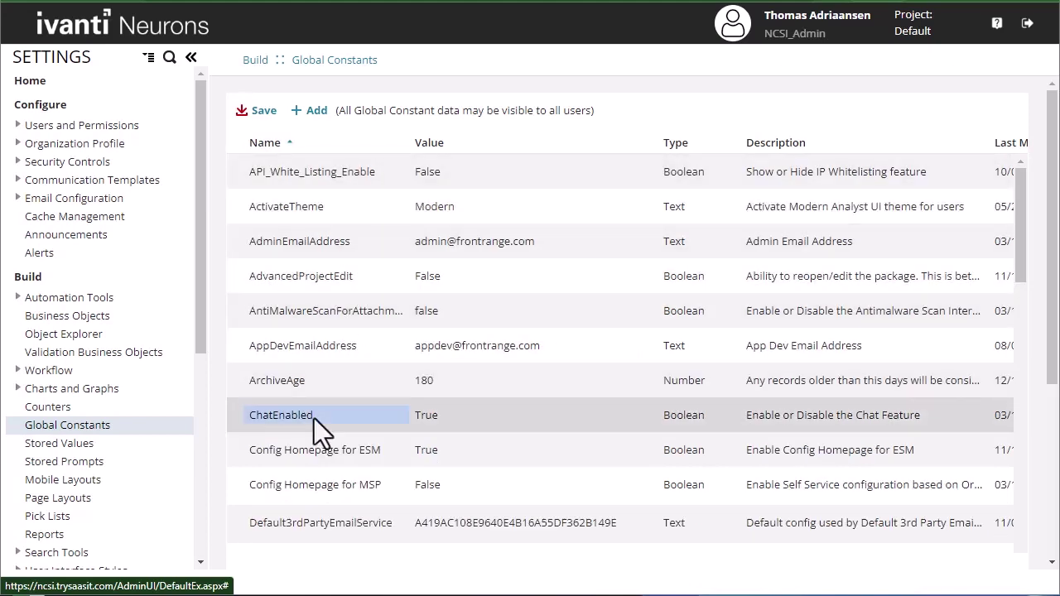
click(449, 417)
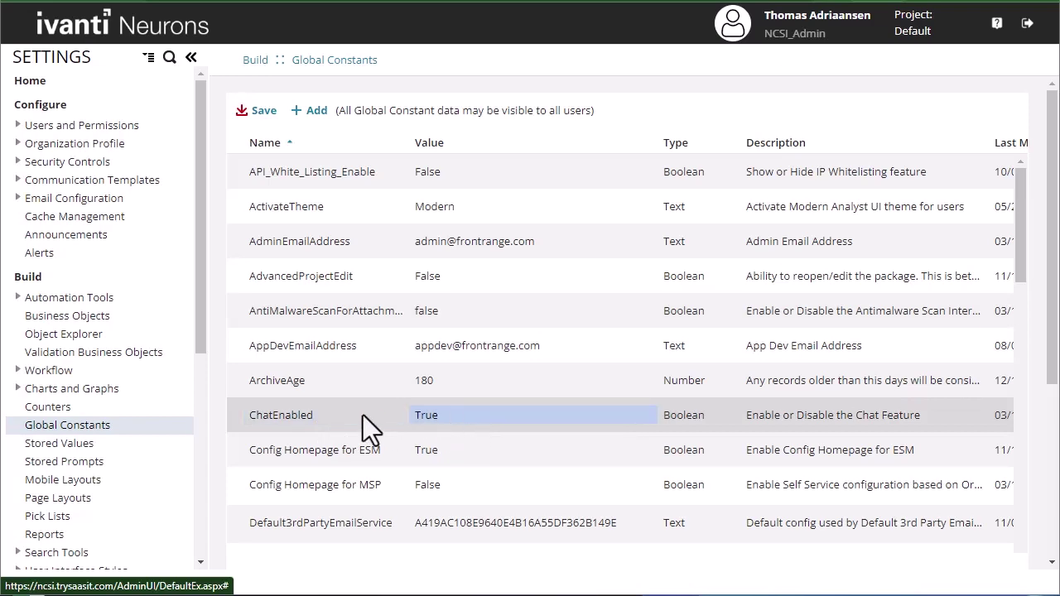
scroll(362, 415, down, 15)
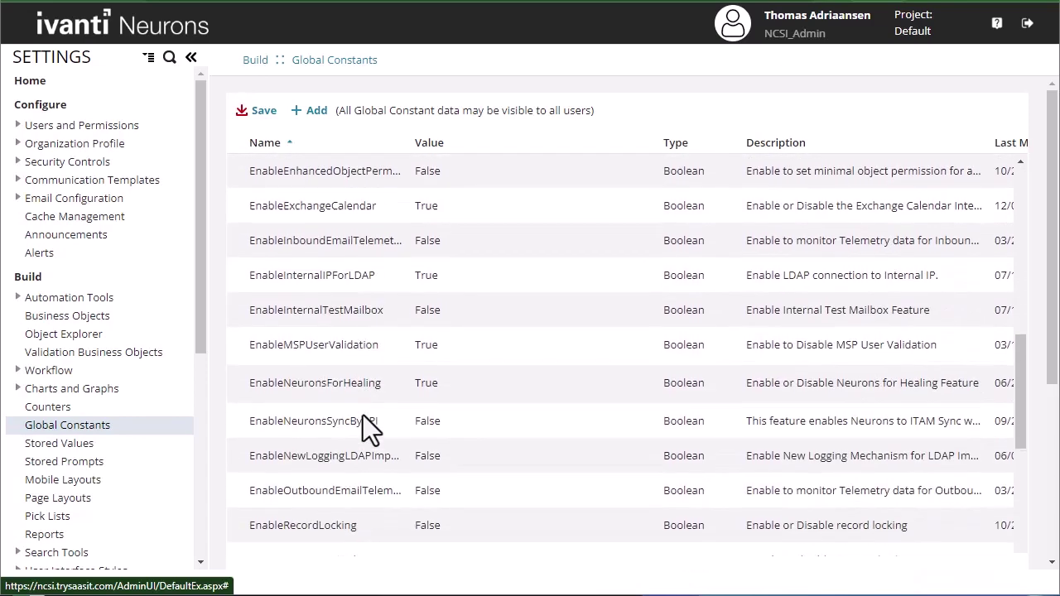
scroll(363, 415, down, 8)
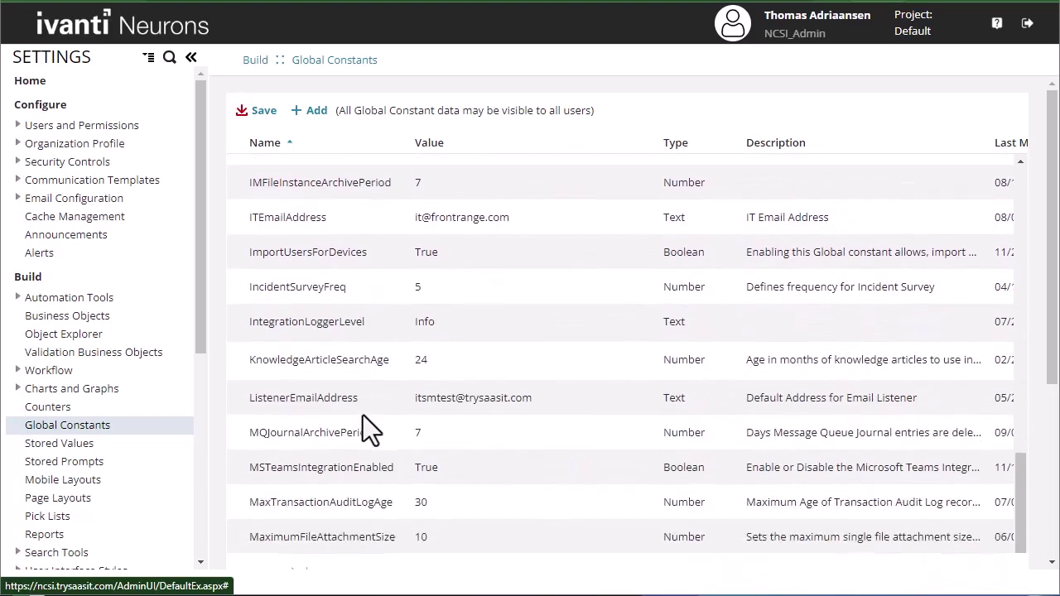
scroll(363, 415, down, 1)
click(429, 404)
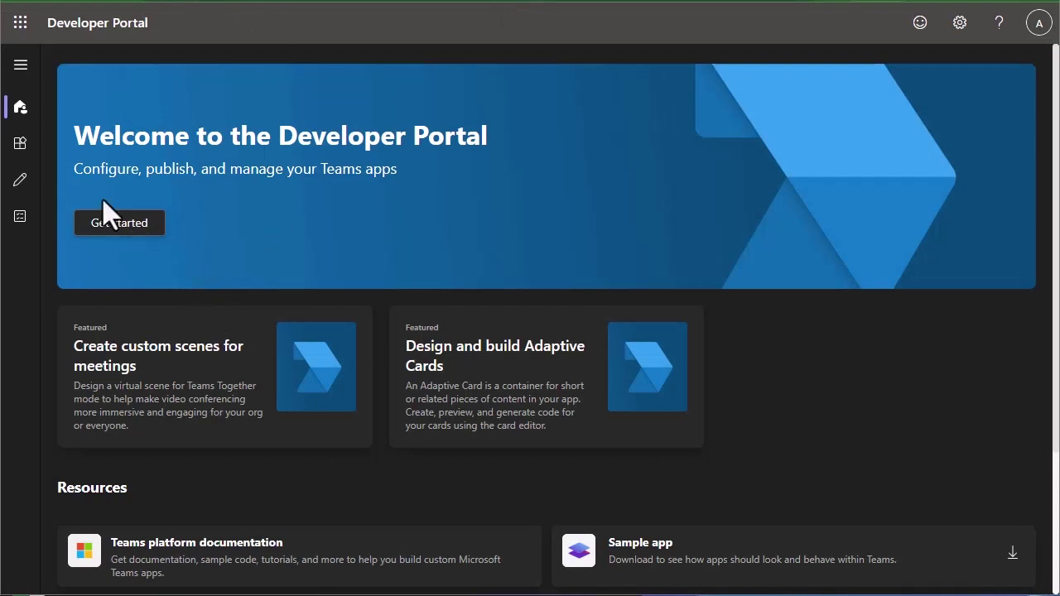
- Add a new Teams app named VertrilloBot and copy its App ID from Basic information
click(19, 146)
click(99, 66)
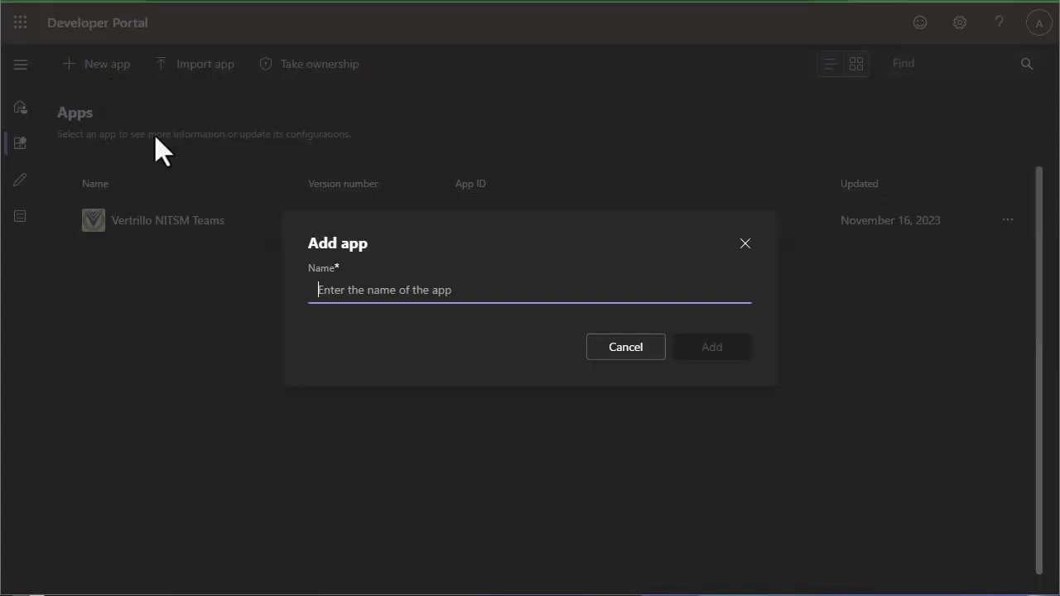
text(VertrilloBot)
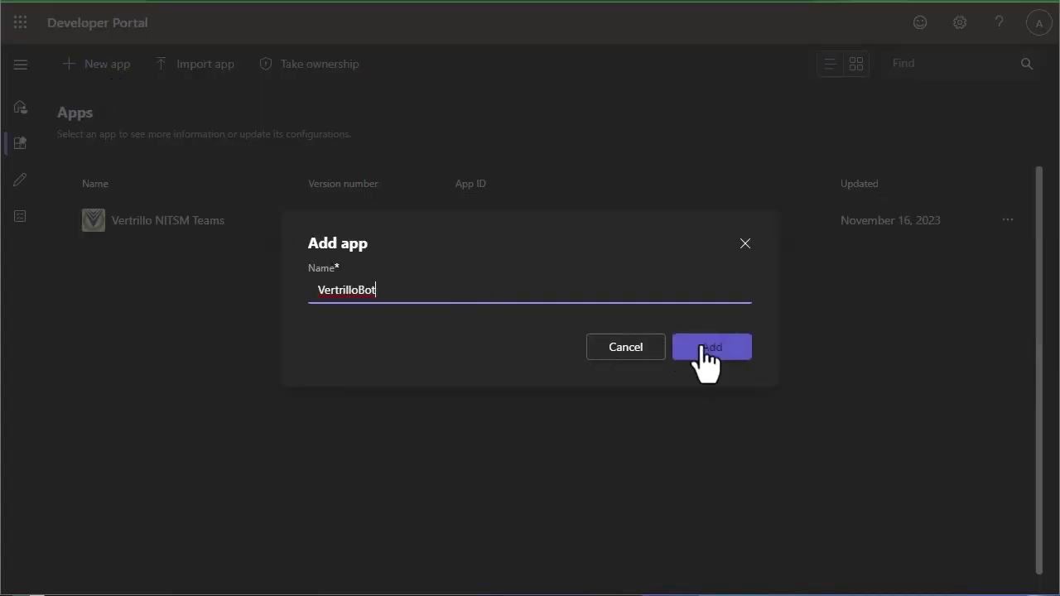
click(700, 352)
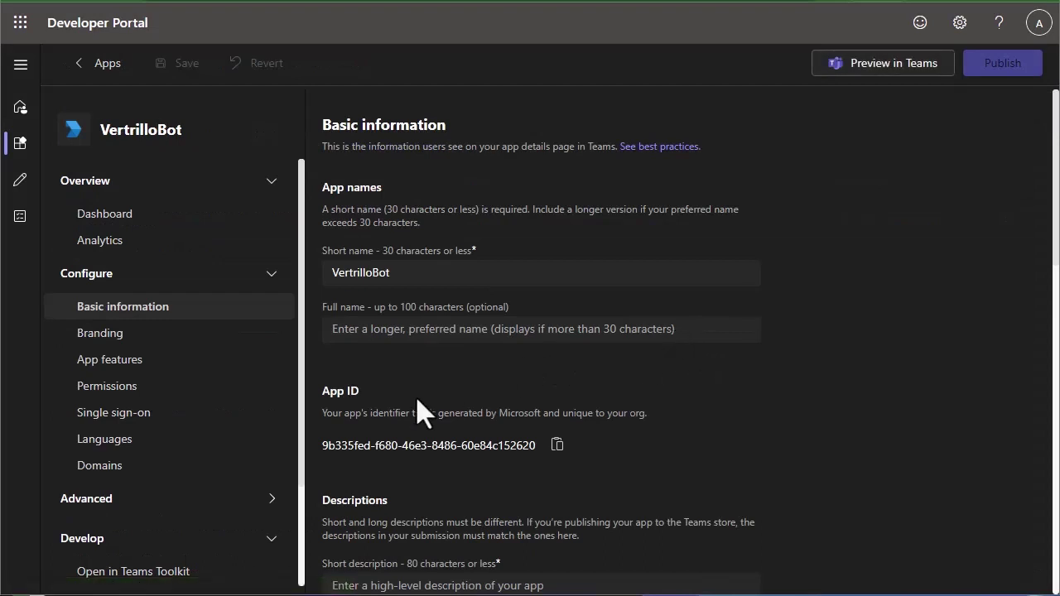
click(558, 447)
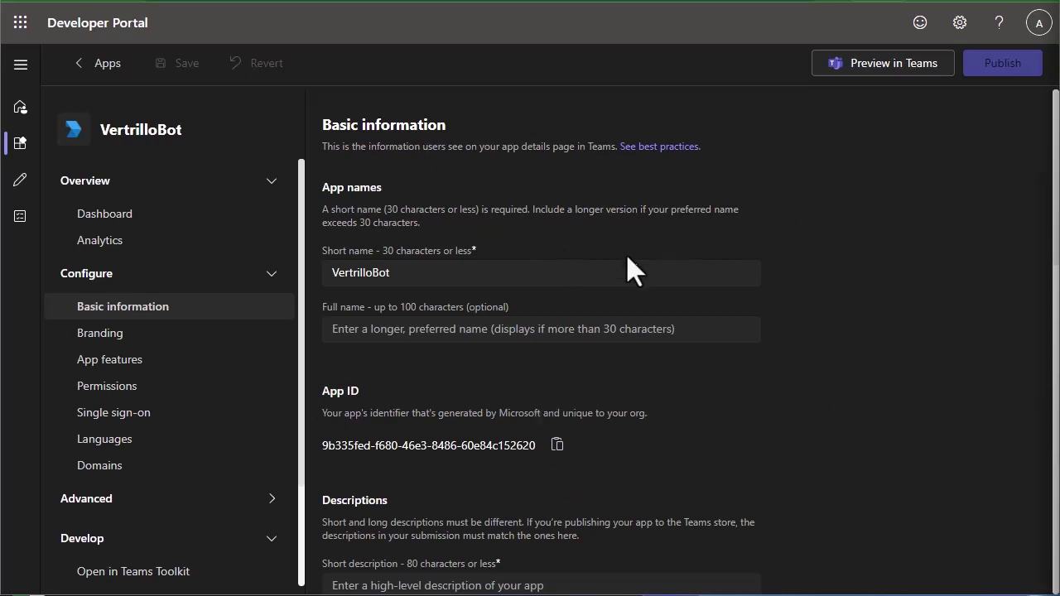
scroll(549, 332, down, 4)
scroll(615, 331, up, 4)
- Create a new bot named VertrilloBot under Tools > Bot management
click(21, 183)
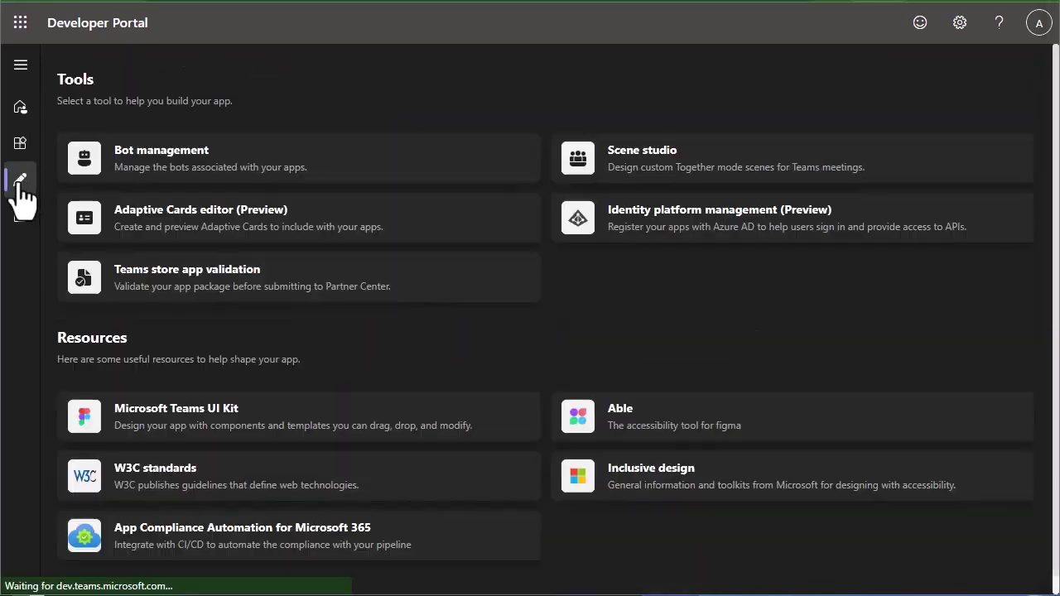
click(171, 162)
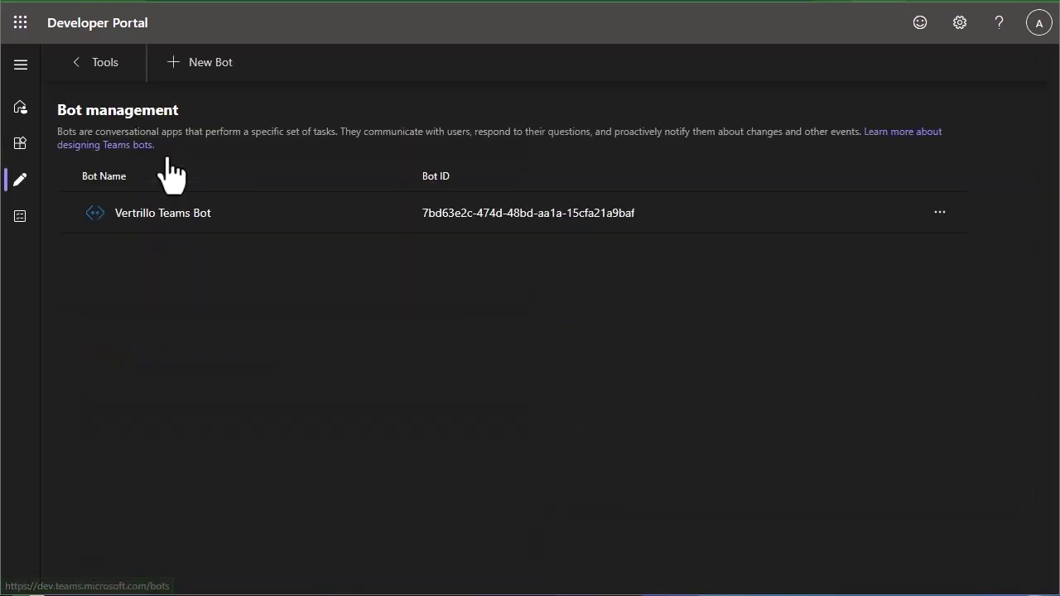
click(207, 70)
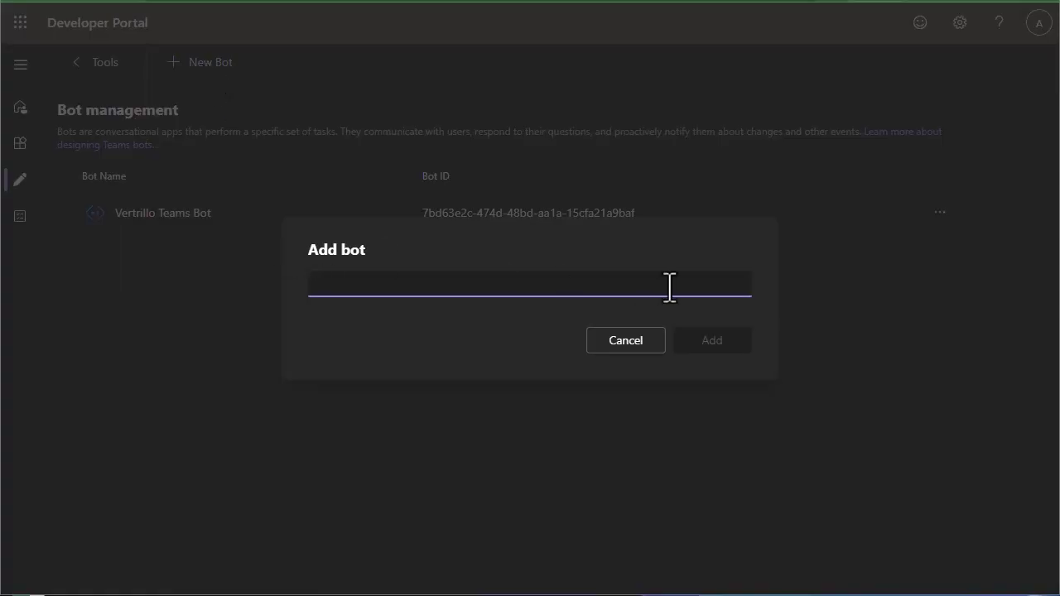
text(VertrilloBot)
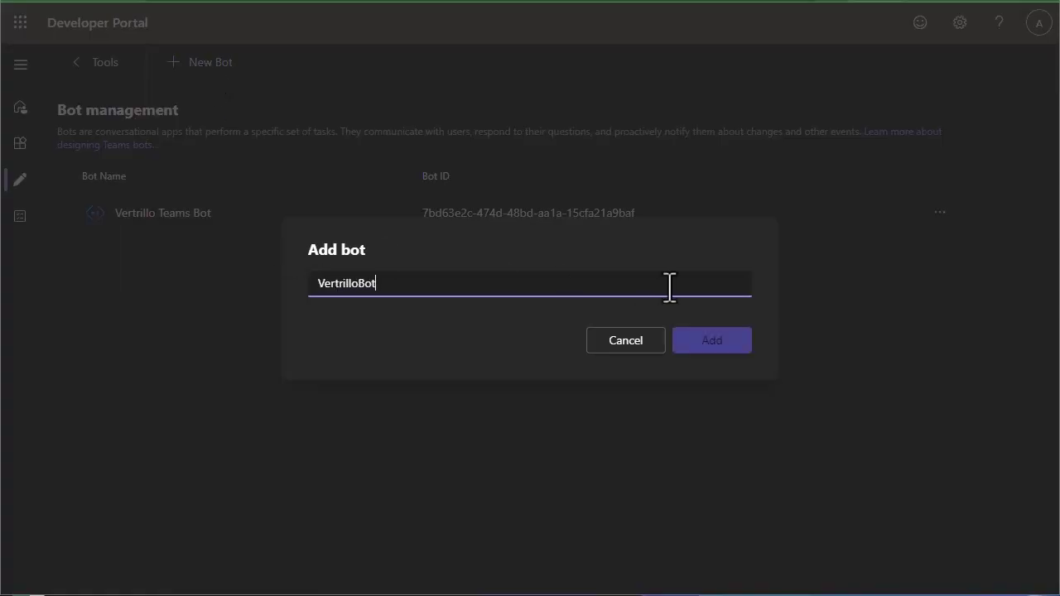
click(711, 343)
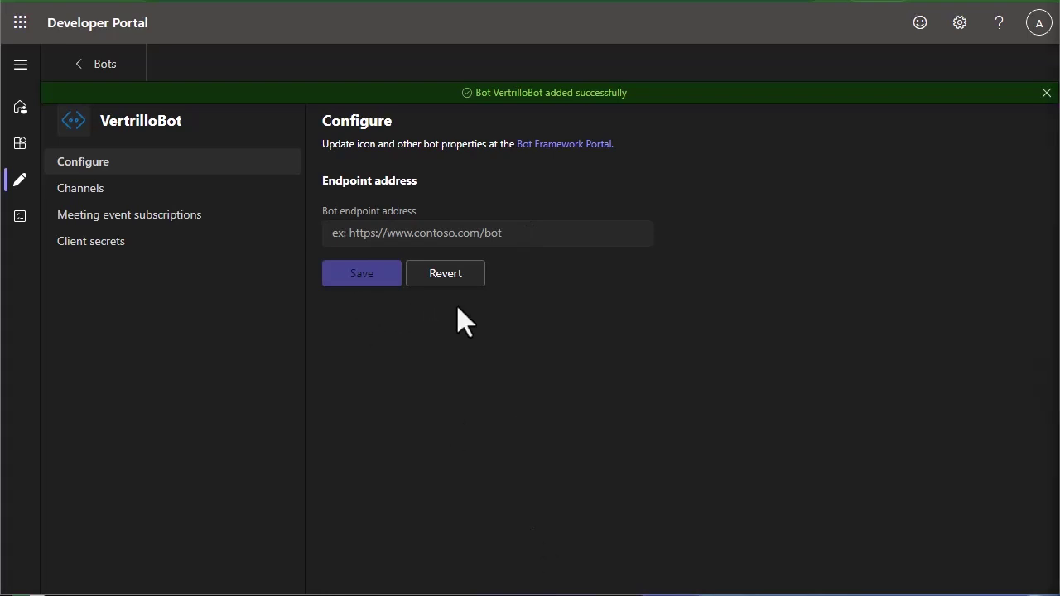
click(444, 232)
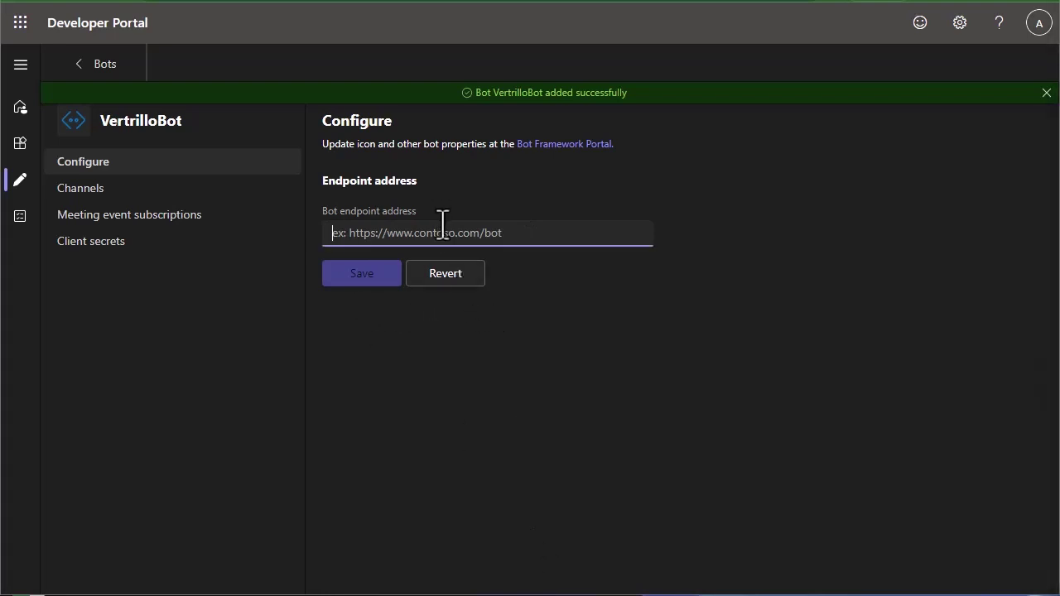
key(ctrl+v)
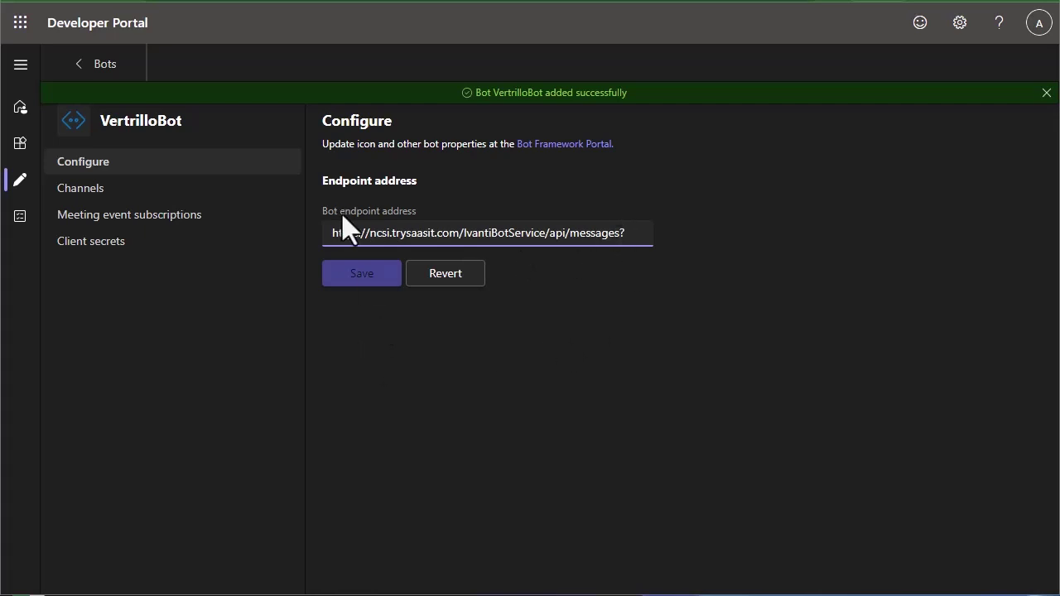
click(367, 279)
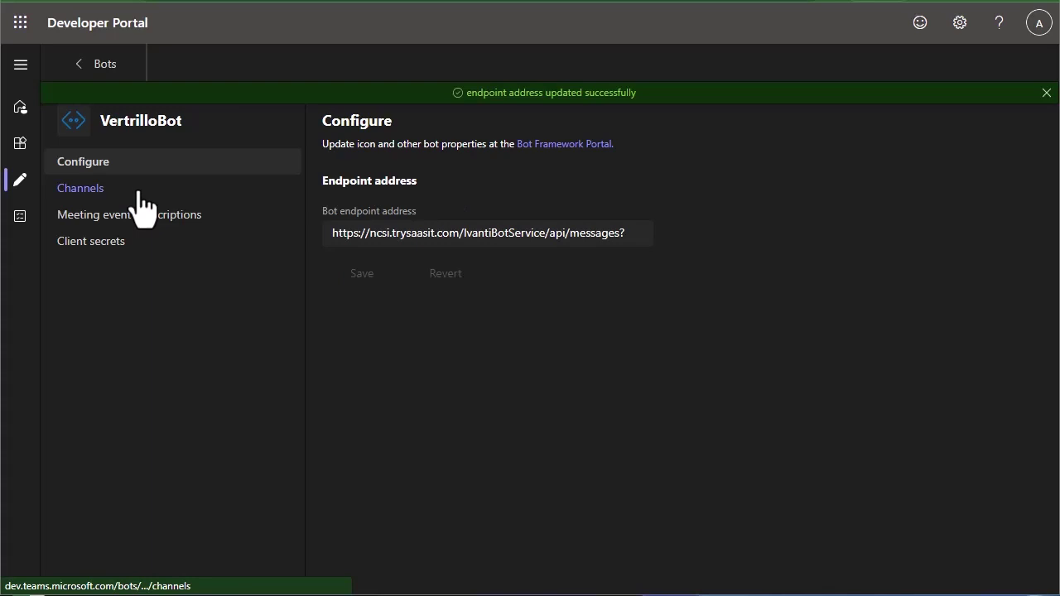
- Copy VertrilloBot's bot ID, then generate and copy a new client secret for it
click(103, 64)
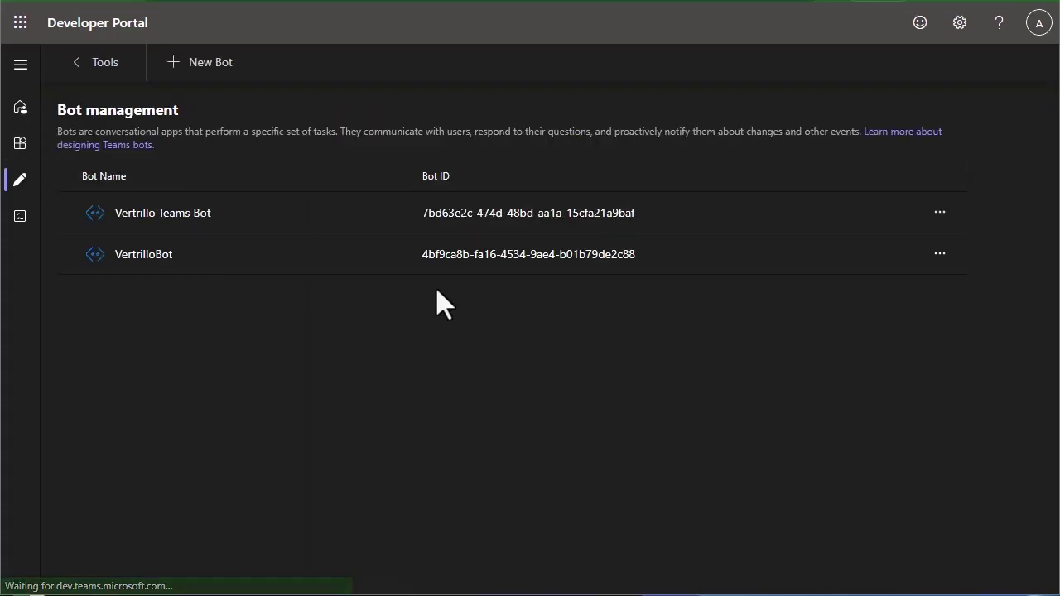
drag(421, 256, 636, 261)
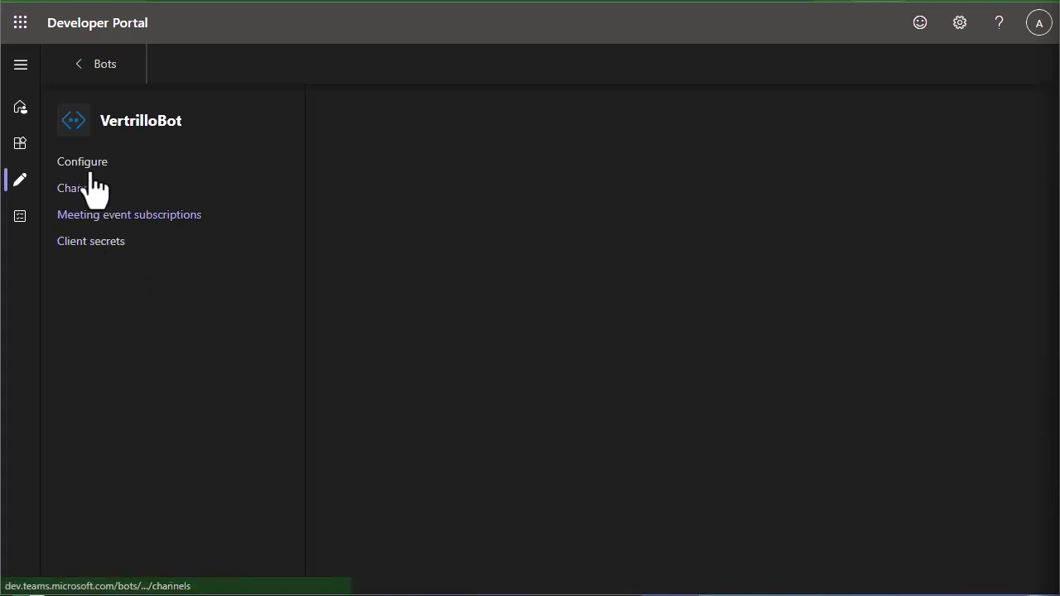
click(96, 243)
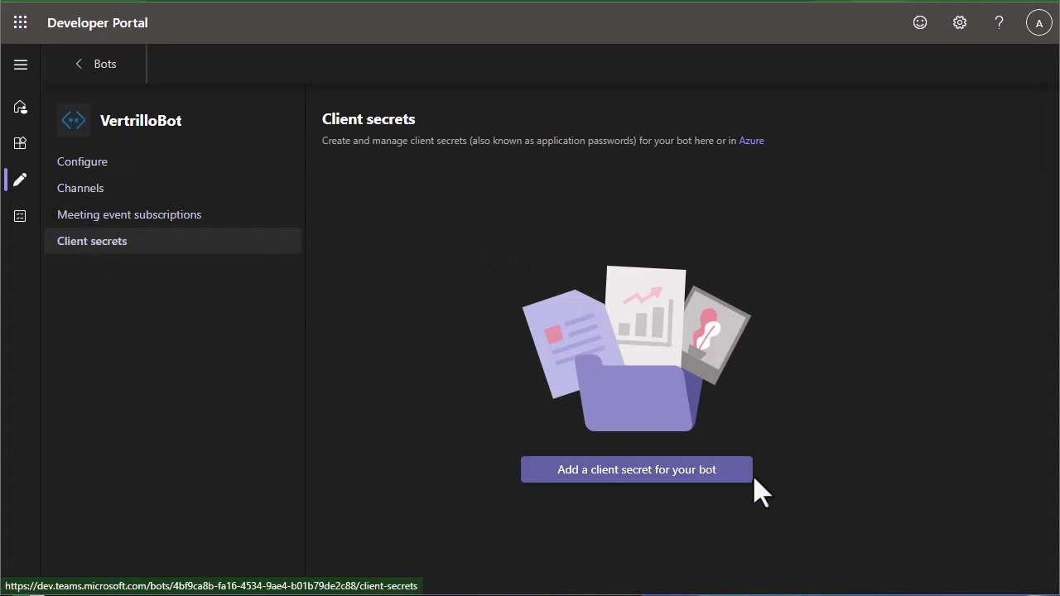
click(636, 472)
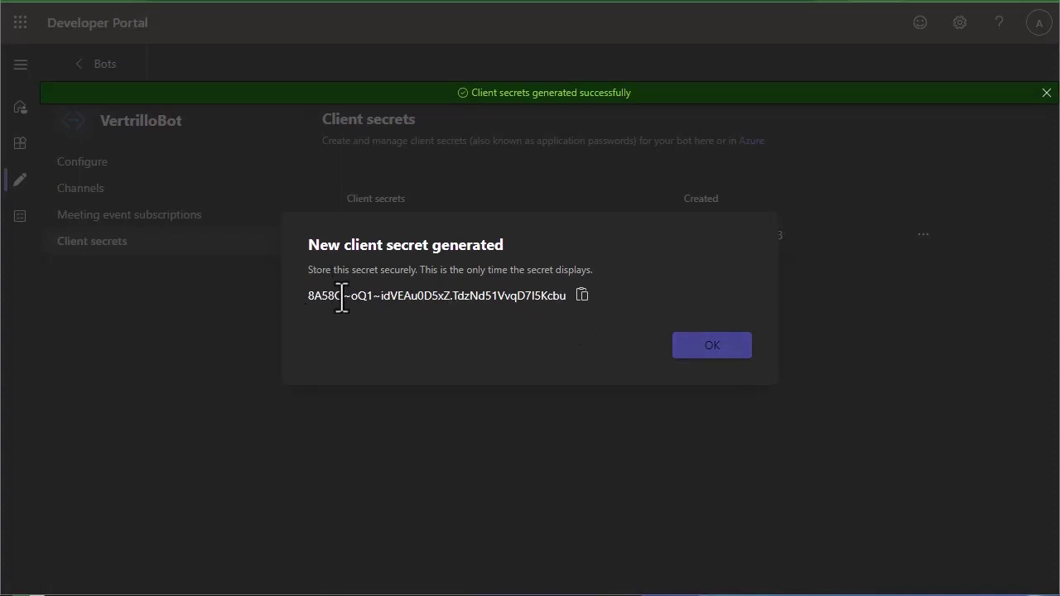
click(582, 296)
click(713, 345)
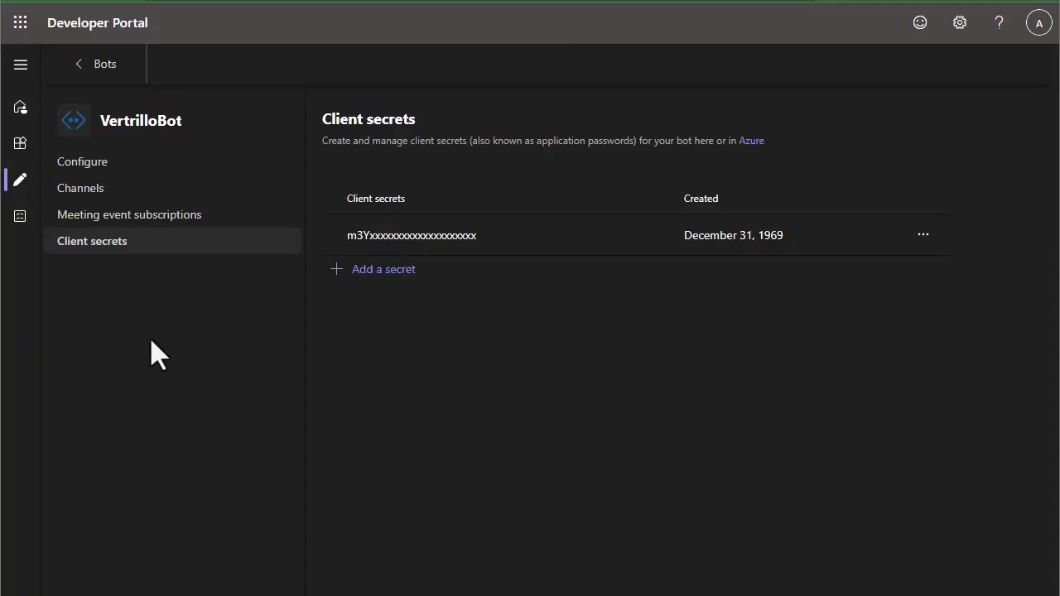
- Add the Bot feature to the VertrilloBot app, linking the existing VertrilloBot bot
click(21, 149)
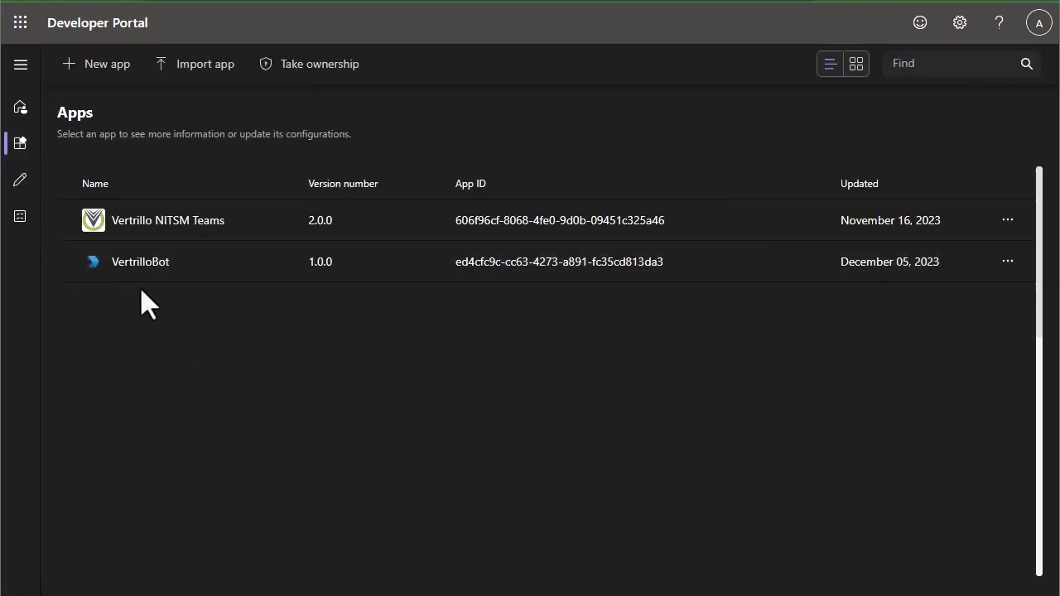
click(130, 265)
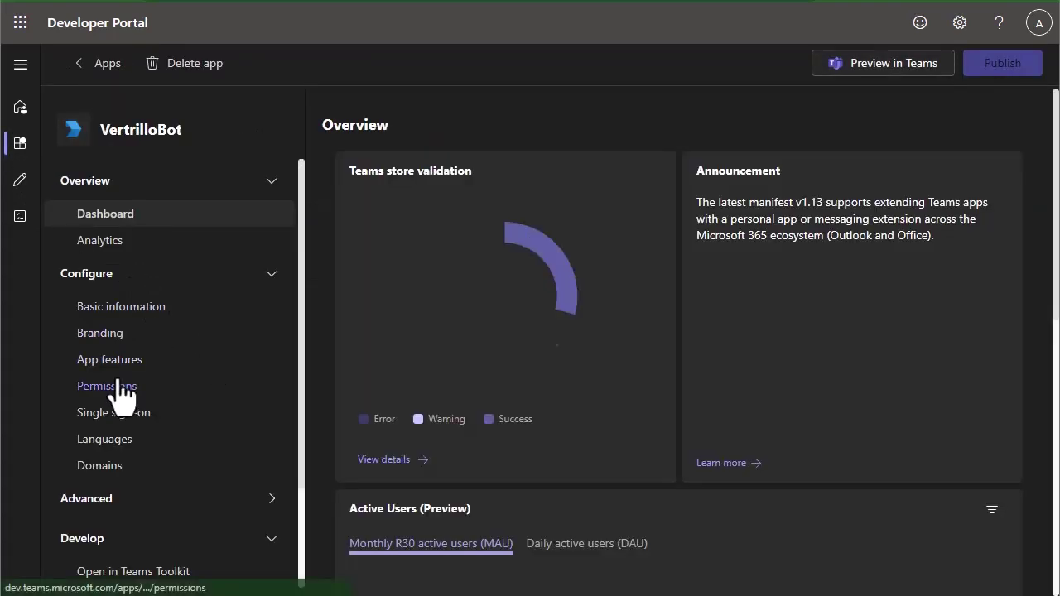
click(108, 365)
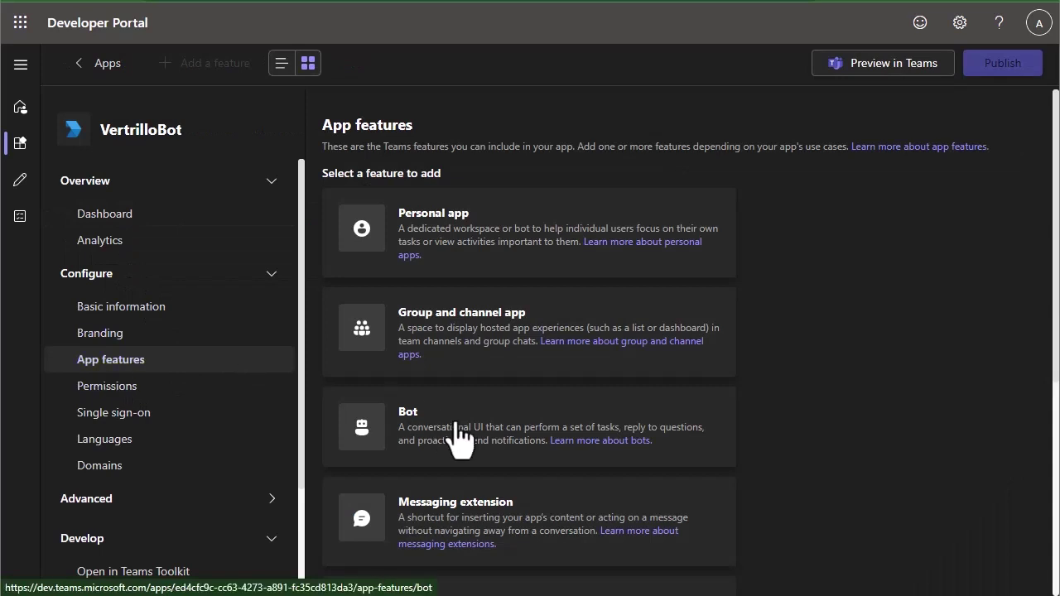
click(413, 441)
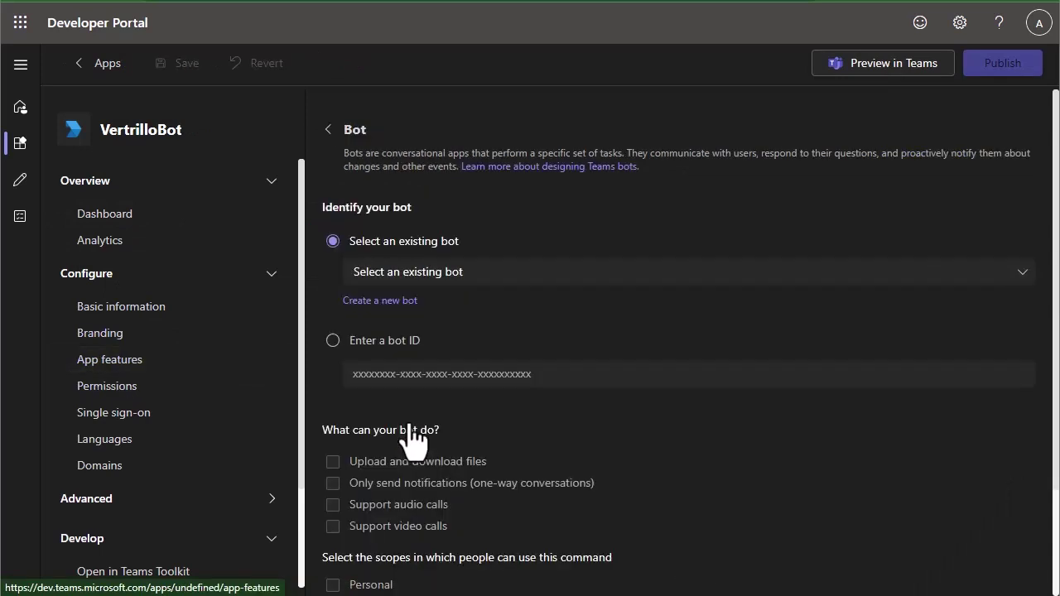
click(432, 273)
click(433, 328)
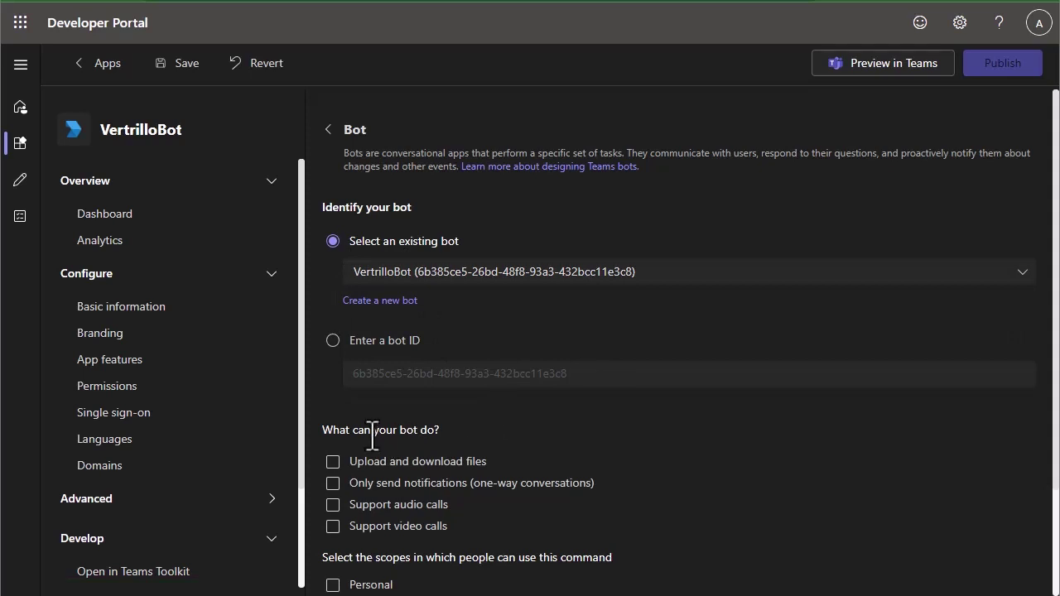
- Enable 'Upload and download files' and Personal scope for the bot, then save
scroll(373, 436, down, 2)
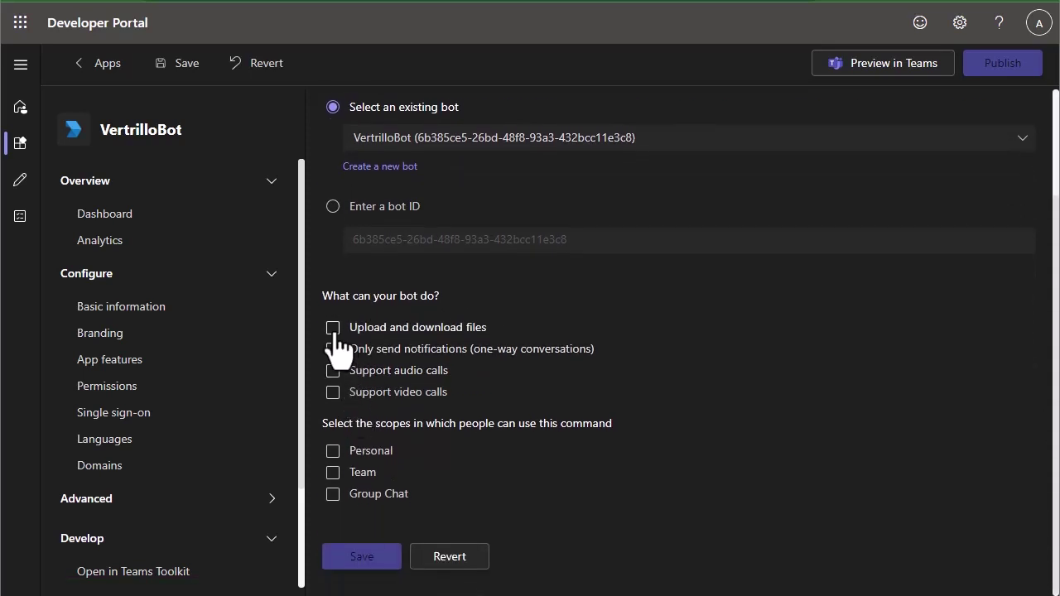
click(334, 329)
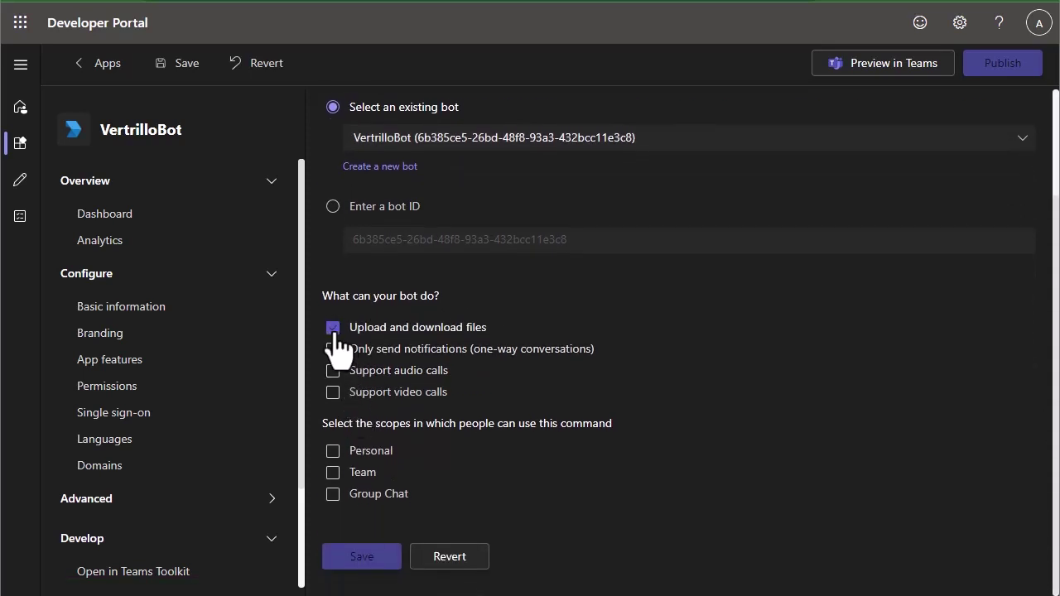
click(334, 452)
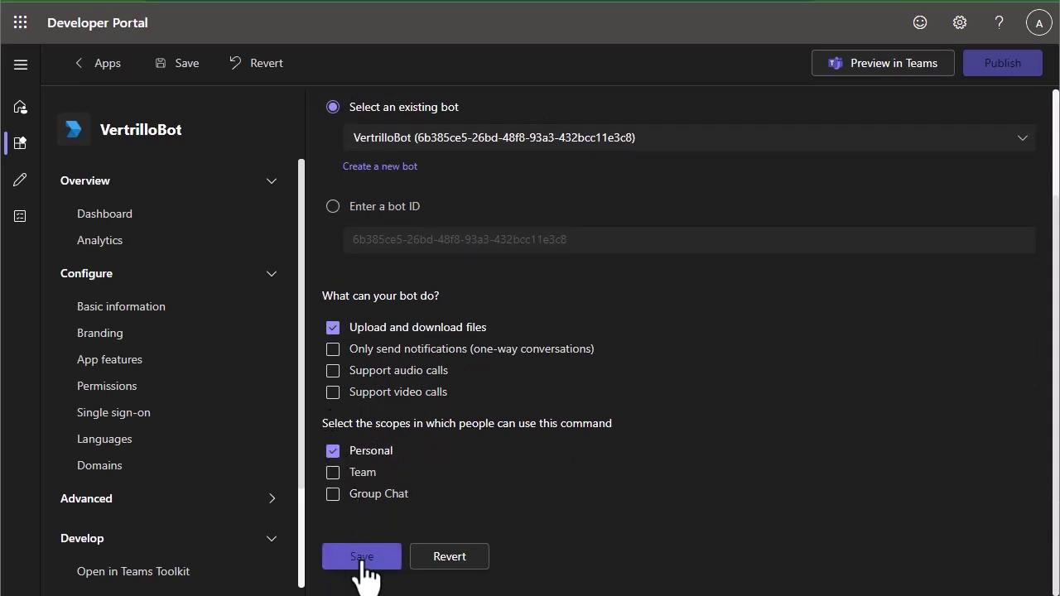
click(362, 557)
scroll(544, 489, down, 5)
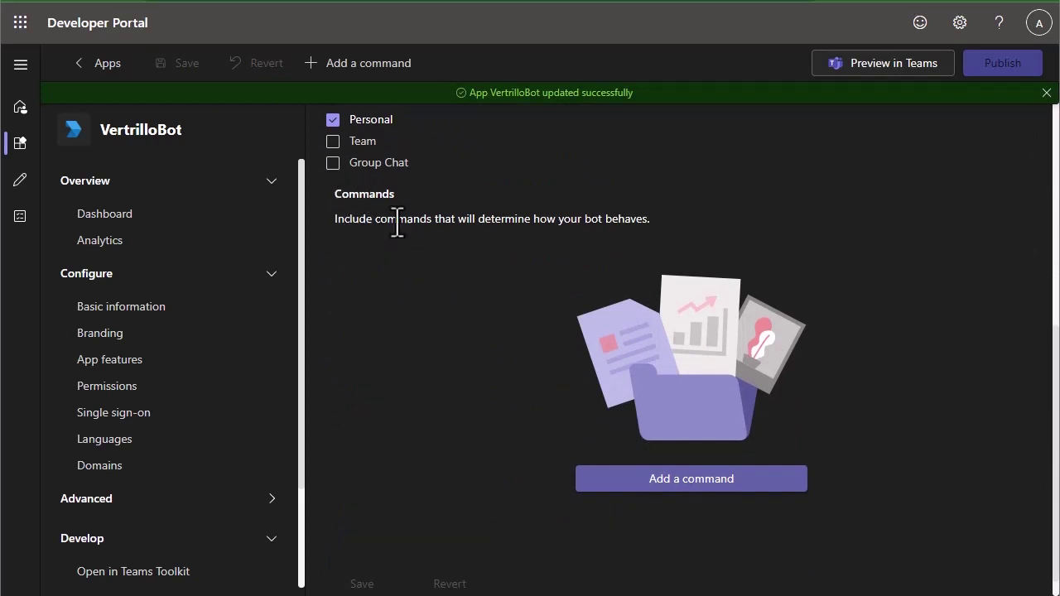
scroll(382, 273, down, 1)
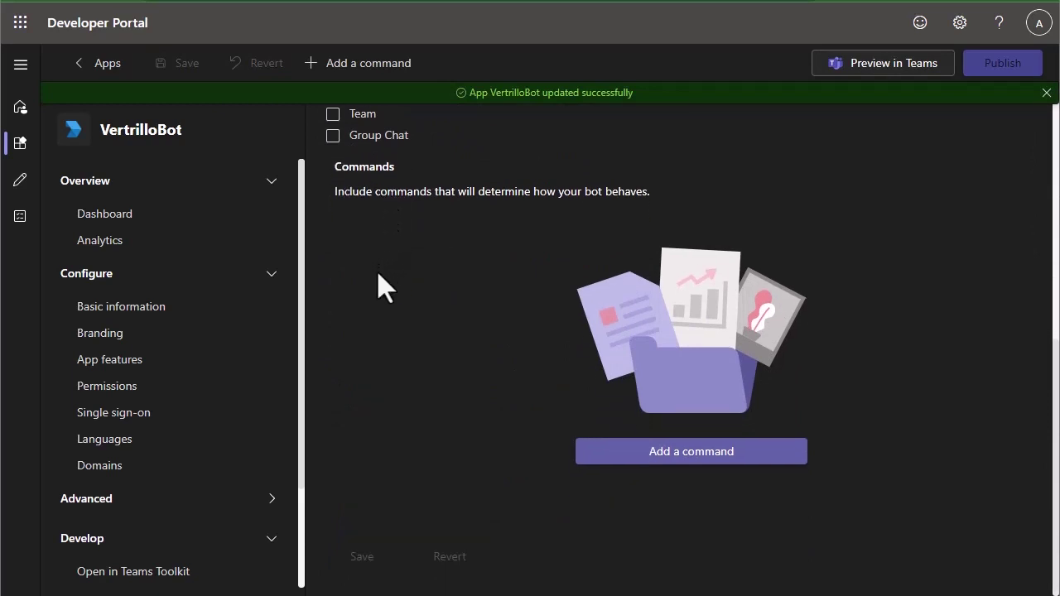
- Add personal-scope commands StartChatAnalyst and StopChatAnalyst ('End chat with analyst') with descriptions
click(638, 460)
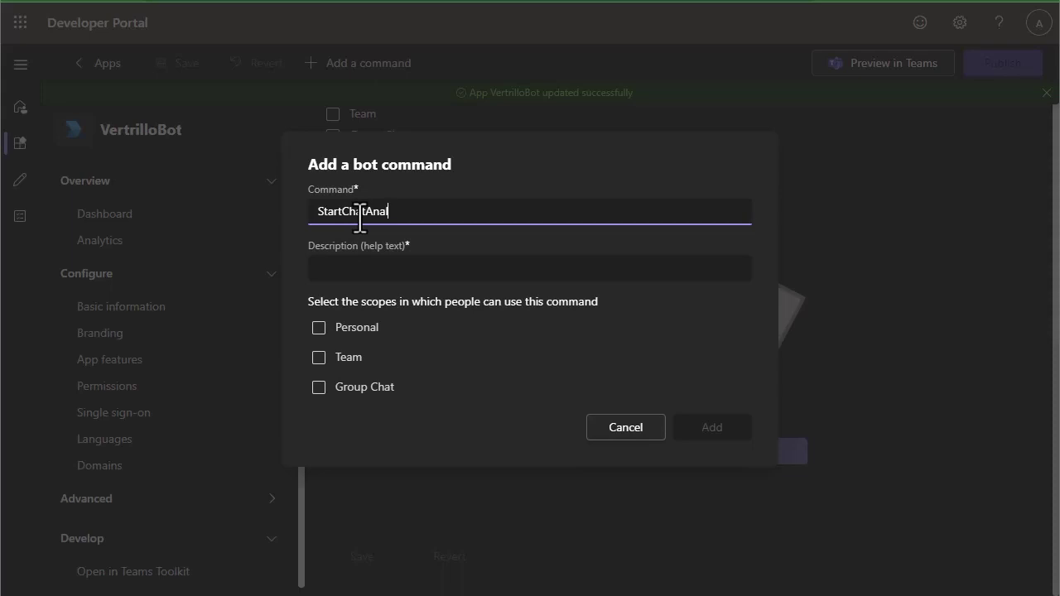
key(Tab)
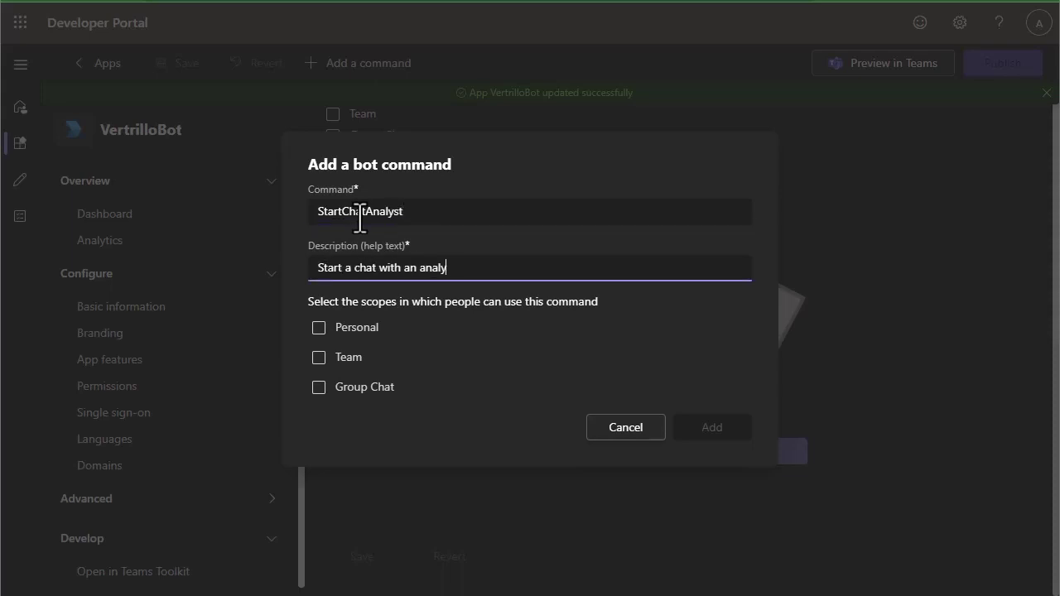
click(320, 329)
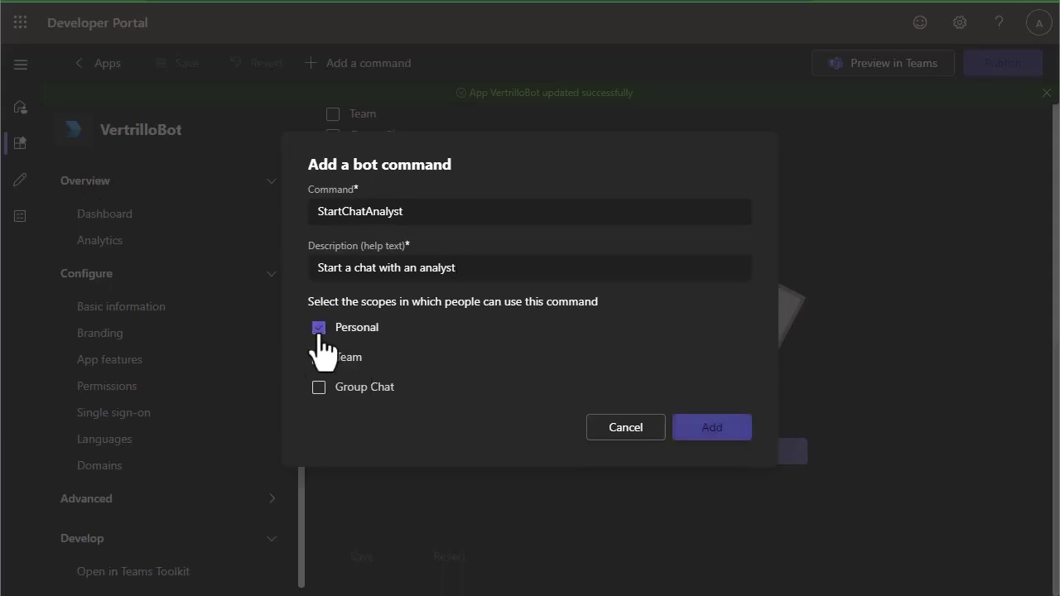
click(709, 439)
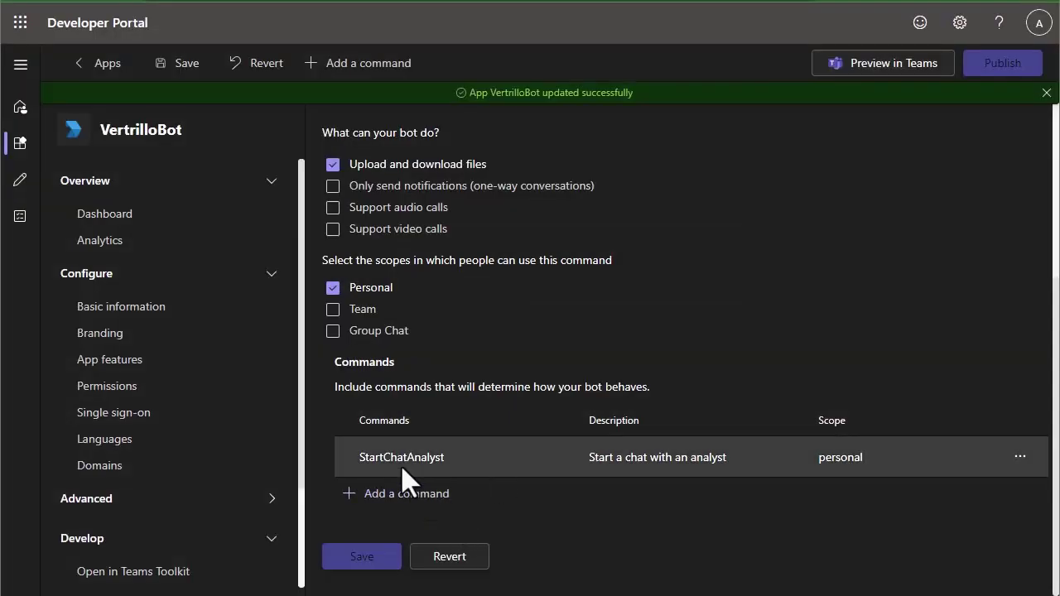
click(428, 487)
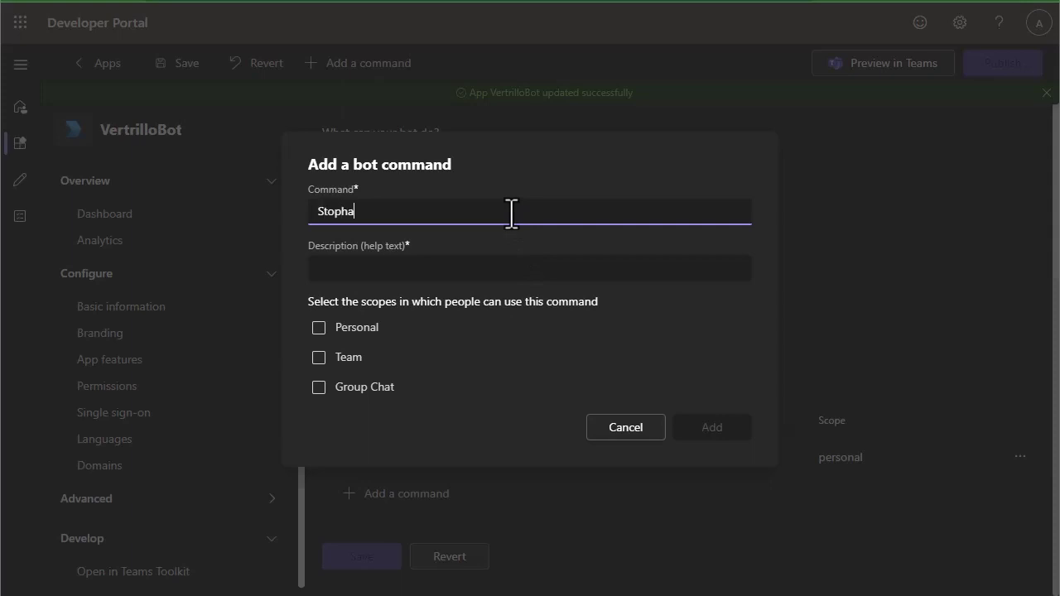
text(StopChatAnalyst)
key(Tab)
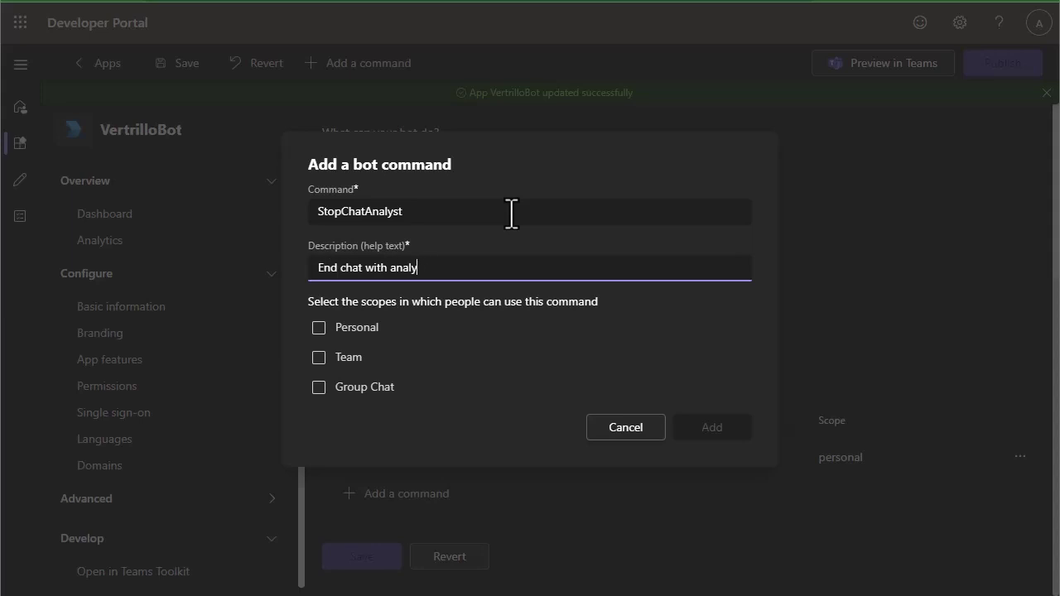
text(End chat with analyst)
click(348, 328)
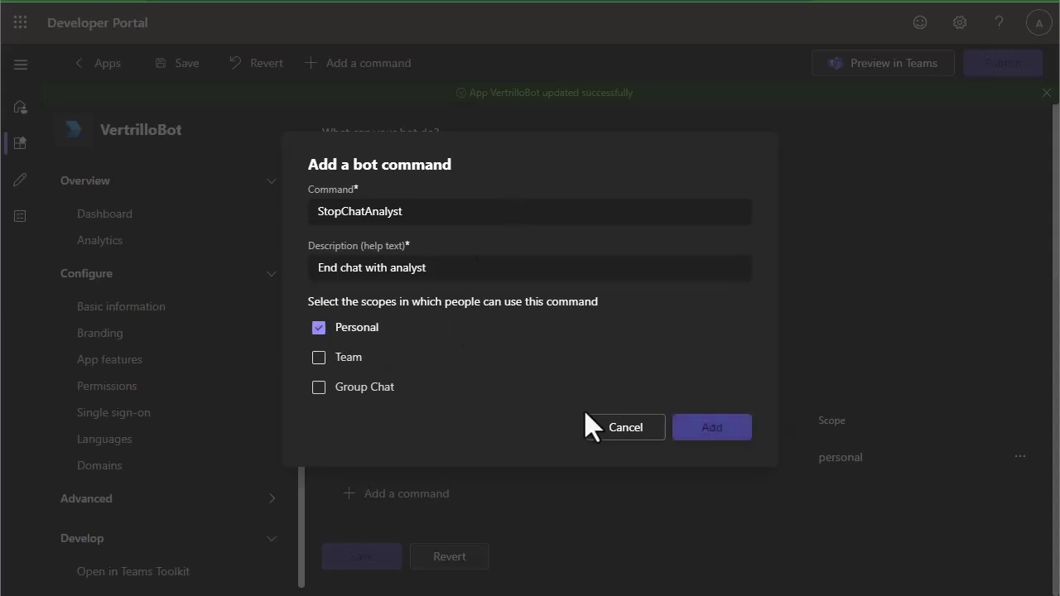
click(722, 431)
- Add personal-scope commands CreateIncient and IncidentStatus with their descriptions
click(390, 495)
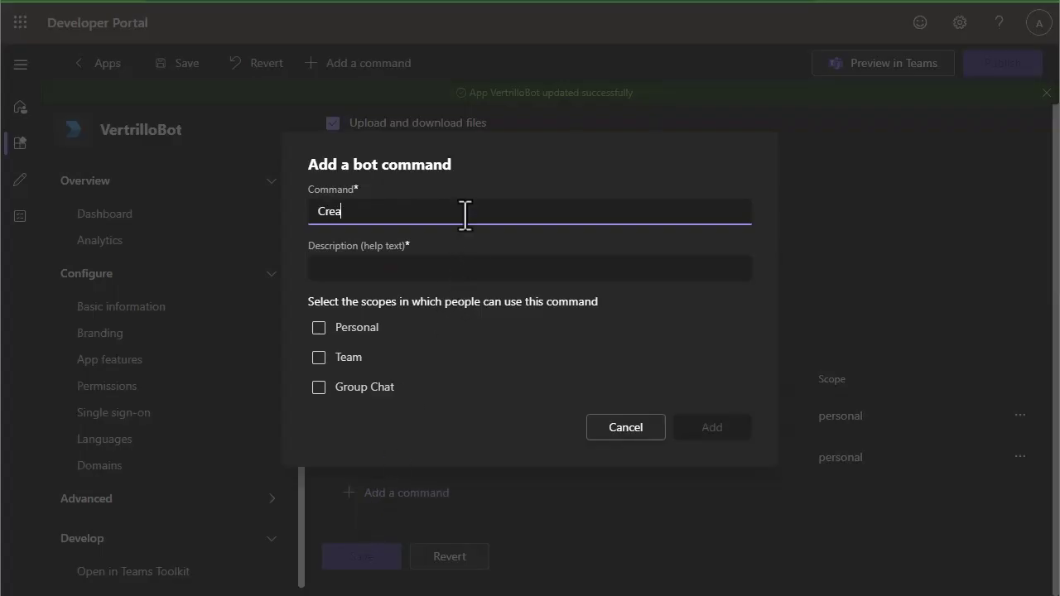
text(CreateIncient)
key(Tab)
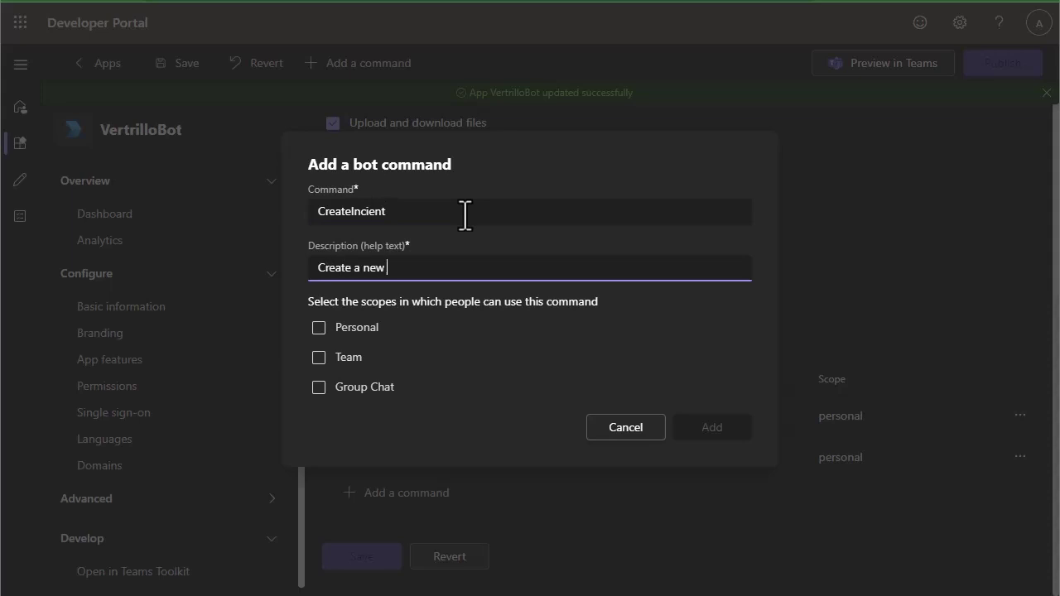
click(356, 329)
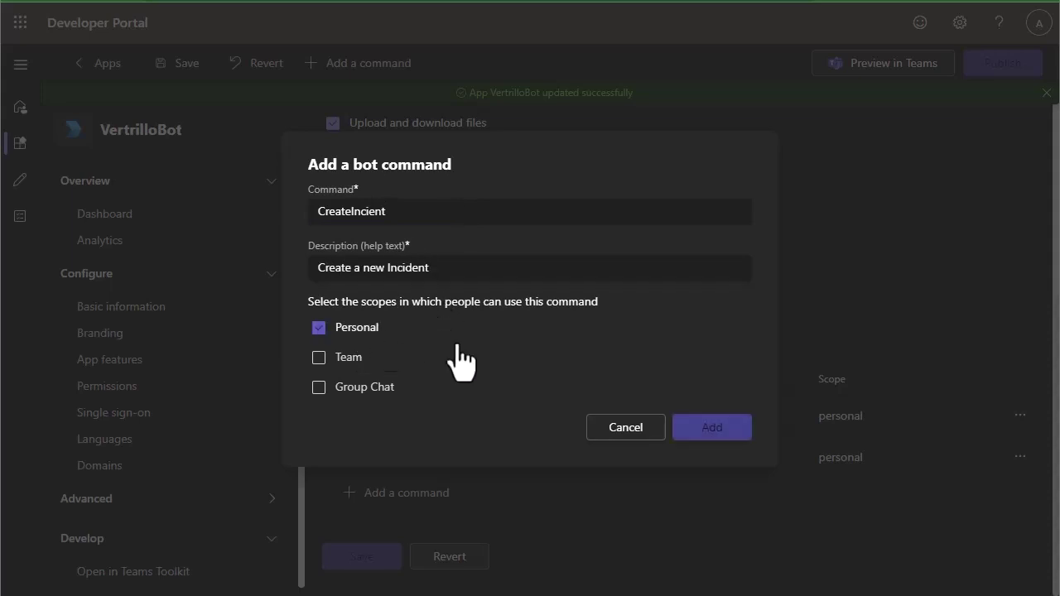
click(704, 428)
scroll(380, 534, down, 1)
click(391, 494)
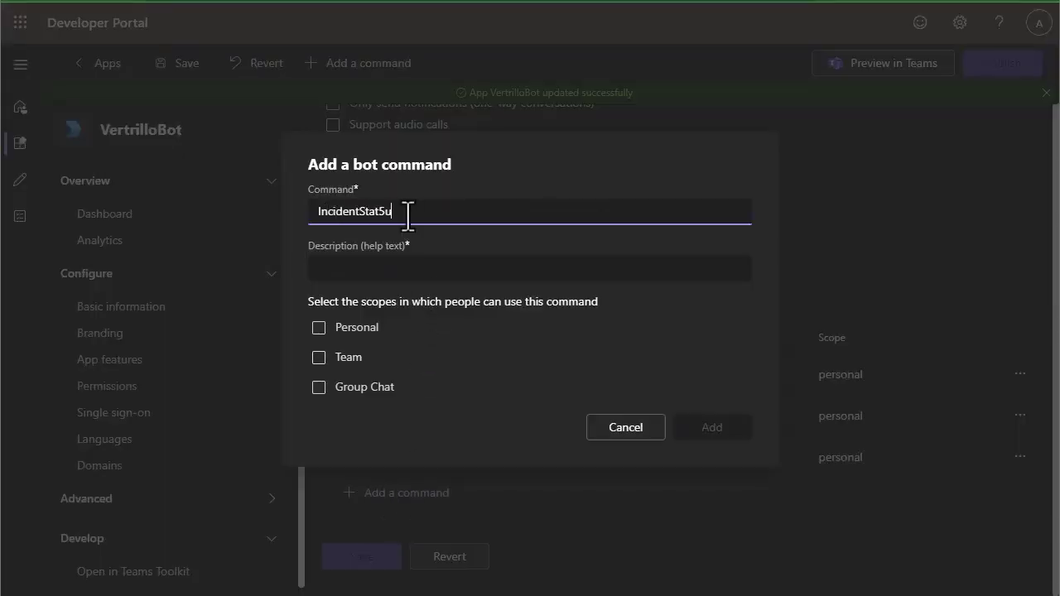
text(IncidentStatus)
key(Tab)
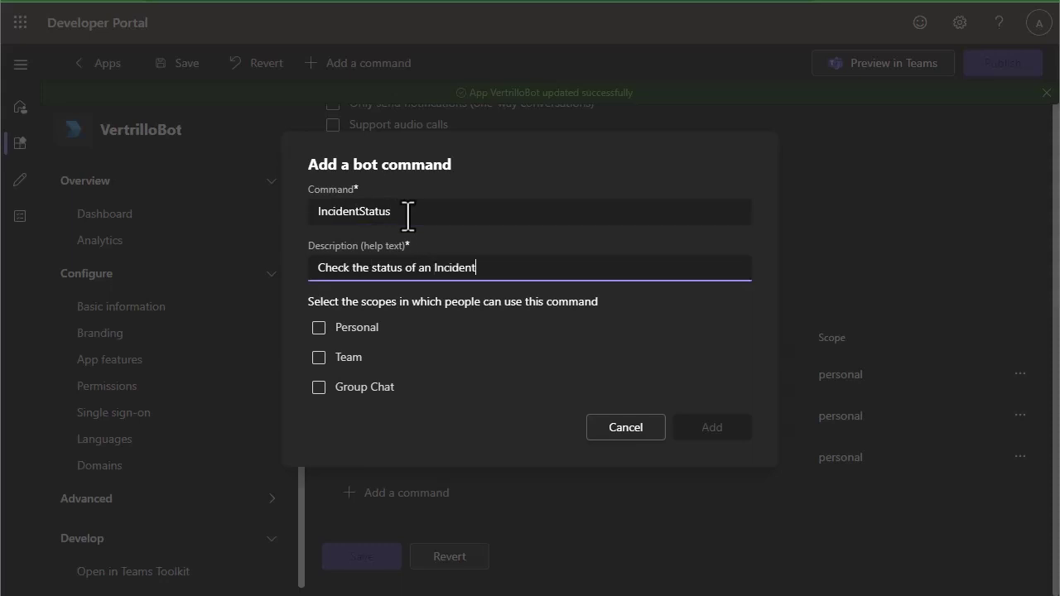
click(356, 328)
click(705, 431)
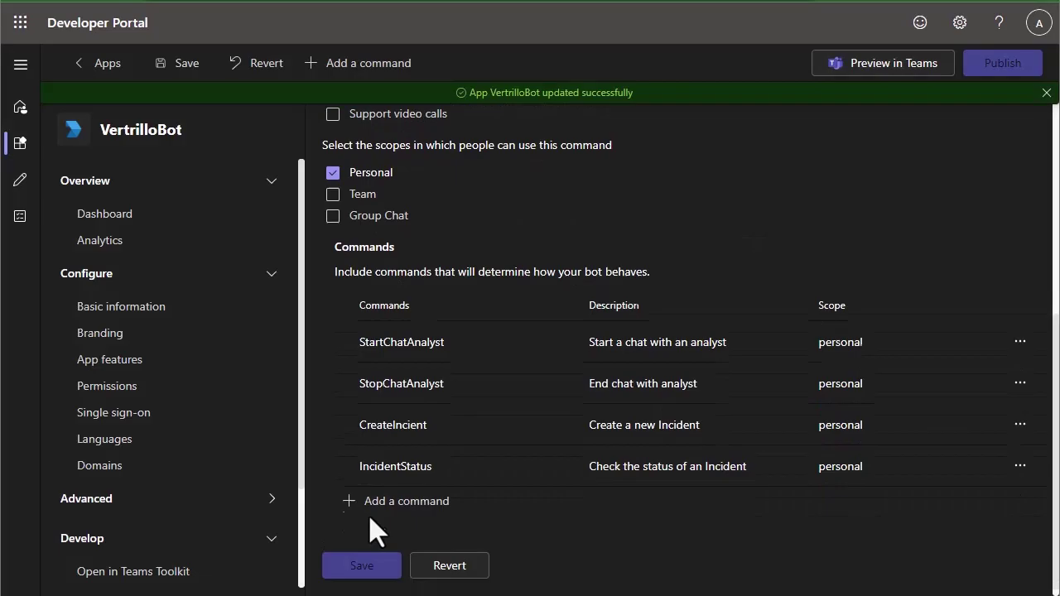
- Add a personal-scope Help command with its description
click(406, 502)
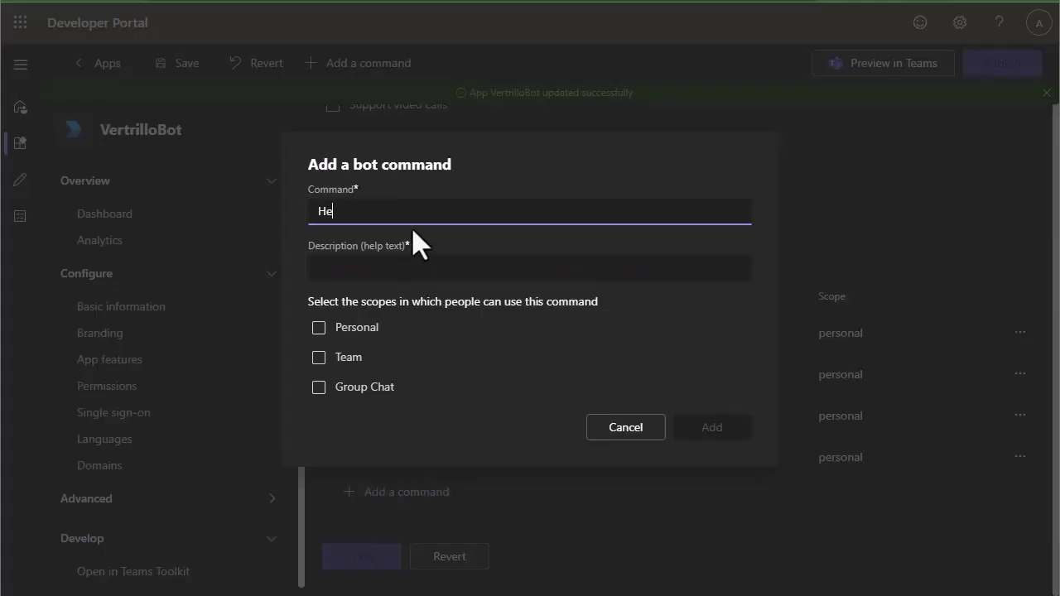
key(Tab)
text(He)
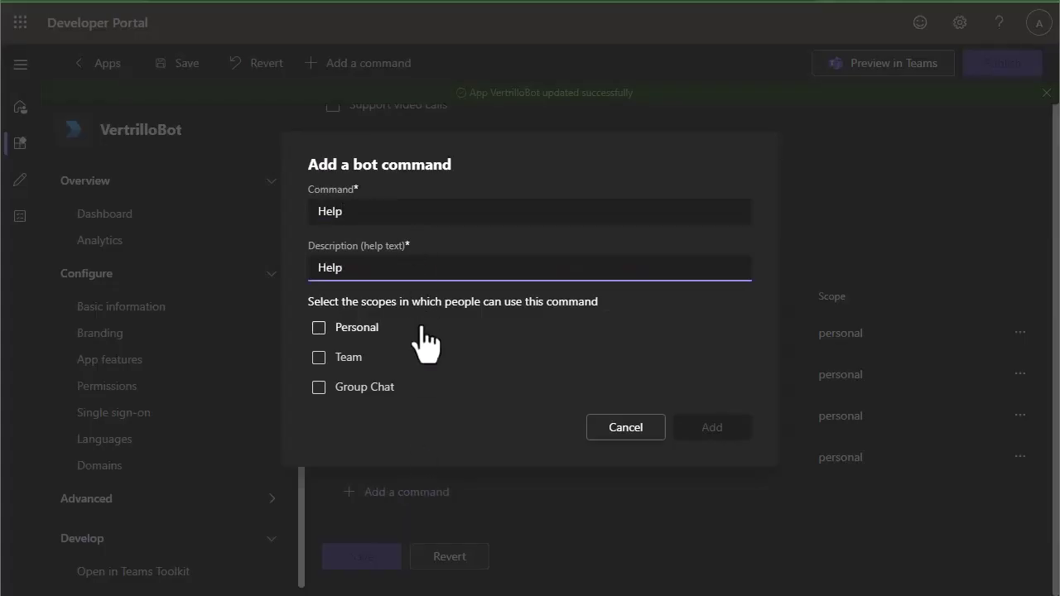
click(370, 329)
click(705, 429)
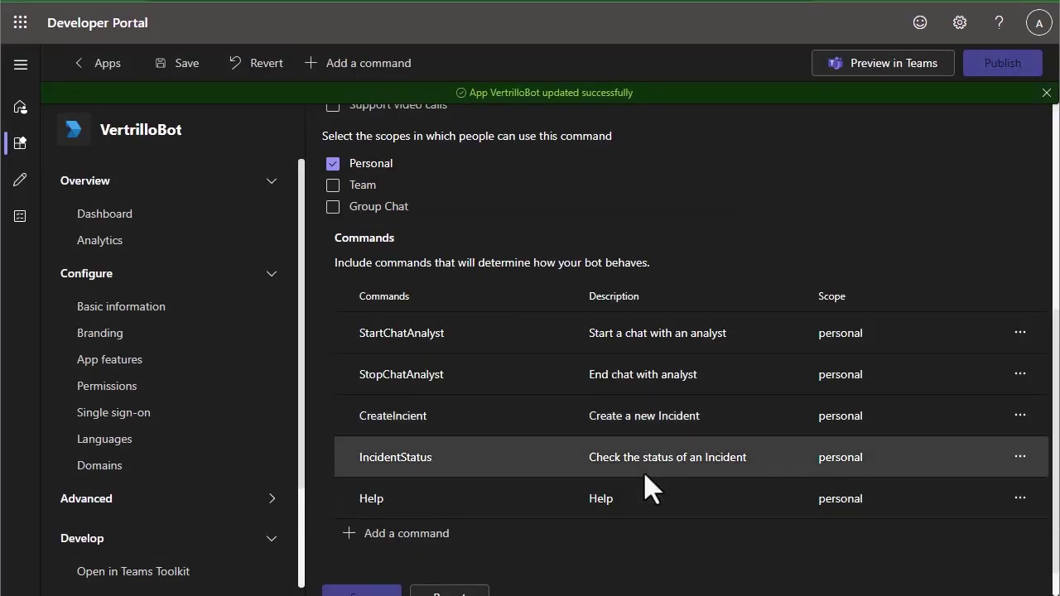
scroll(498, 513, down, 1)
- Save the new bot commands and download the app package as VertrilloBot.zip
click(368, 551)
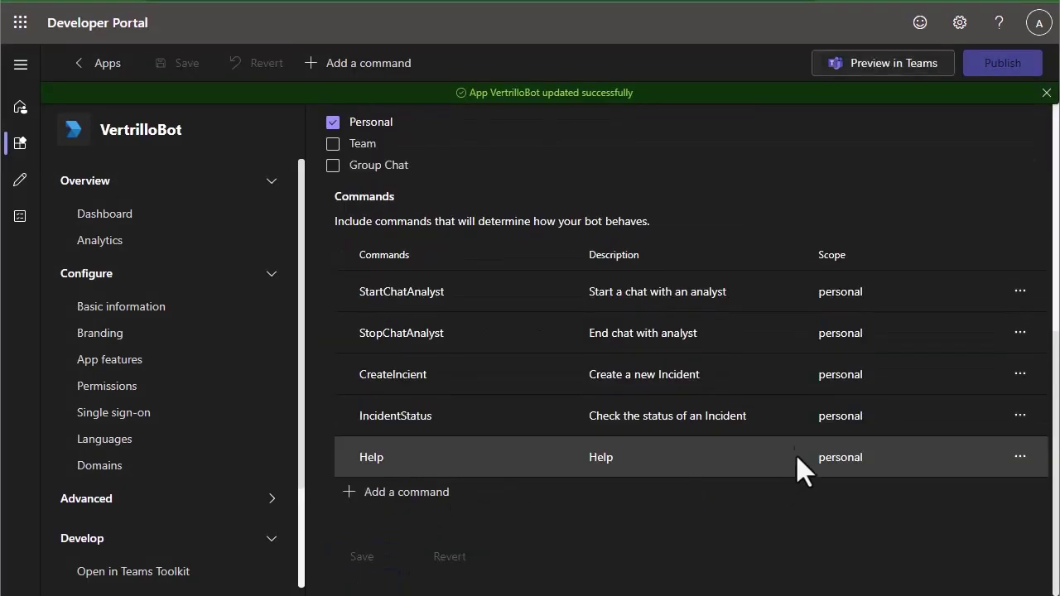
scroll(810, 414, up, 6)
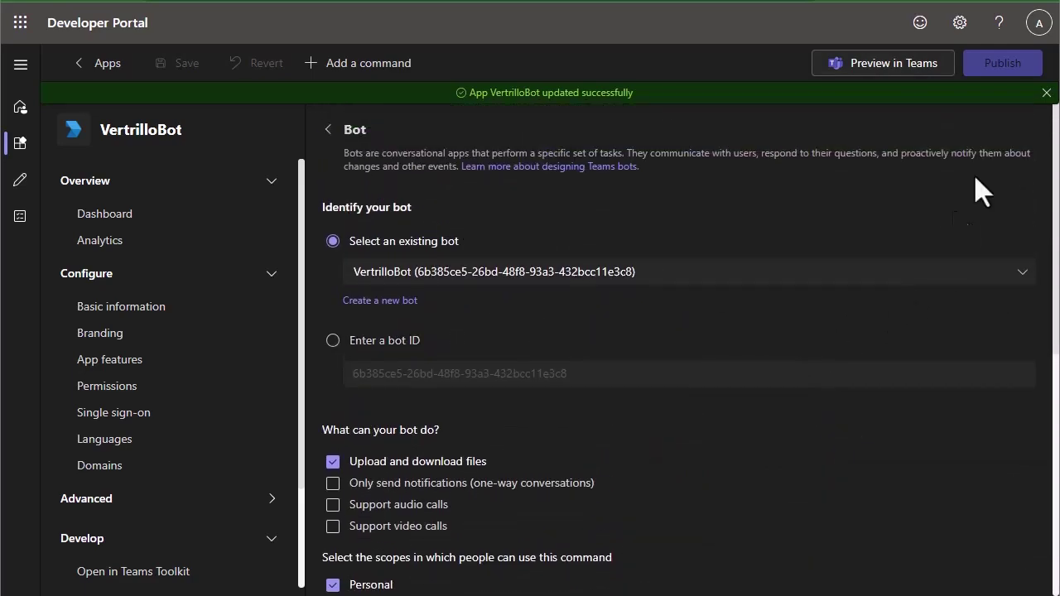
click(1003, 75)
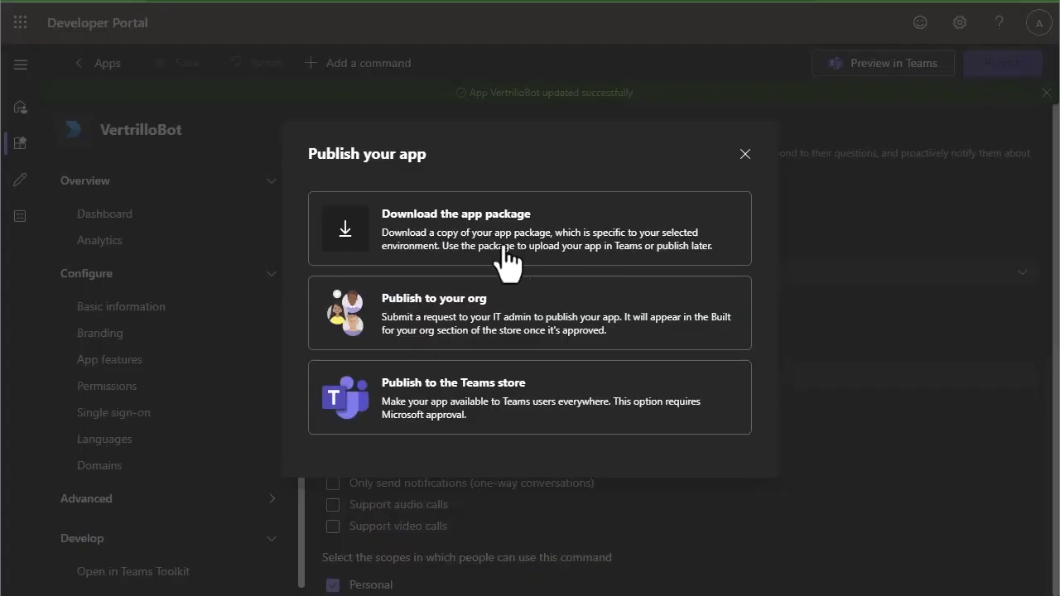
click(452, 240)
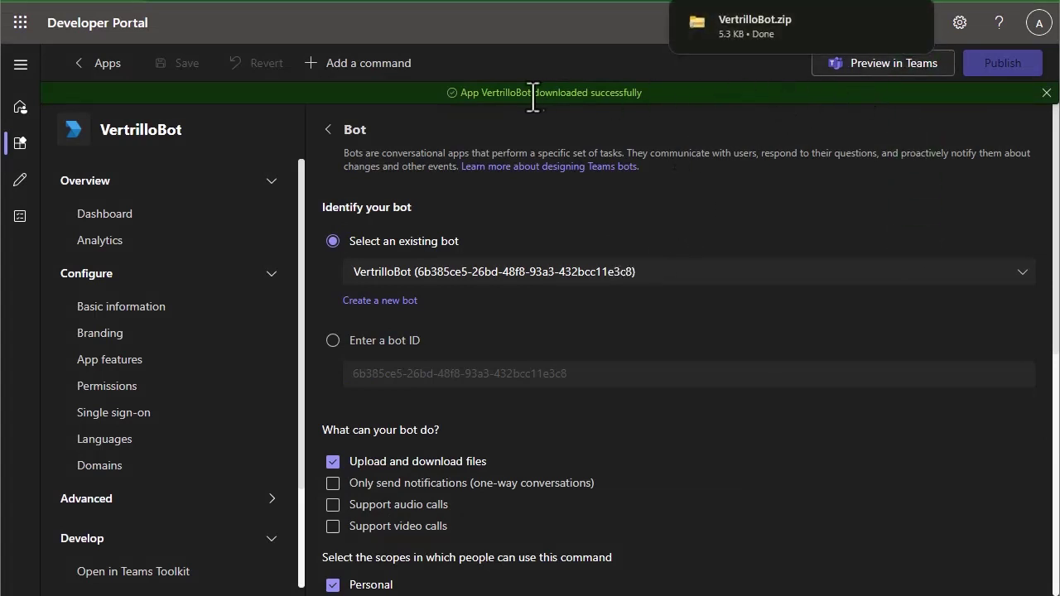
mouse_move(834, 19)
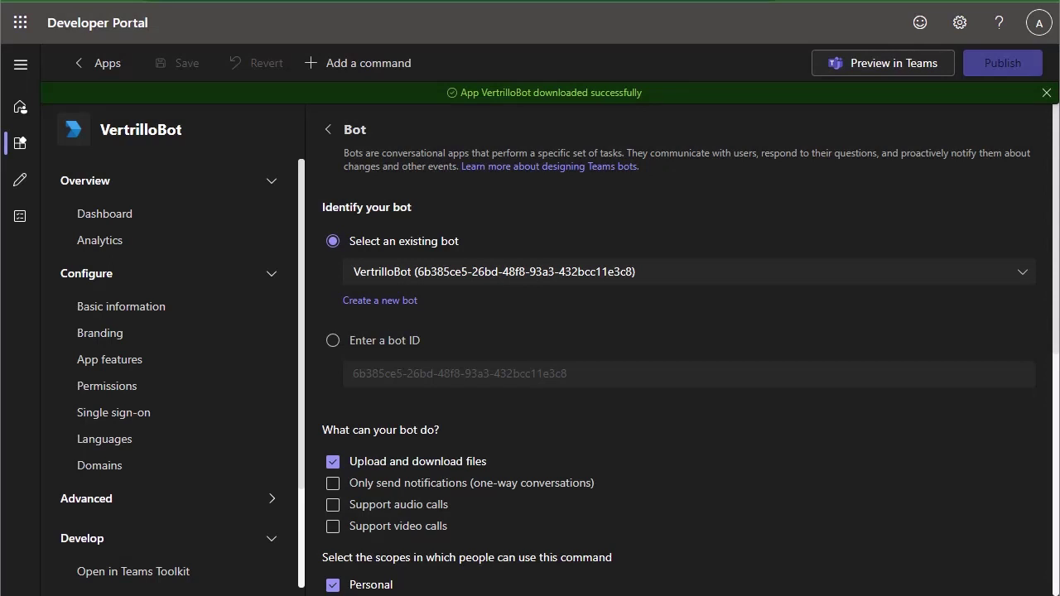
- Go to admin.teams.microsoft.com in a new Chrome tab
key(ctrl+t)
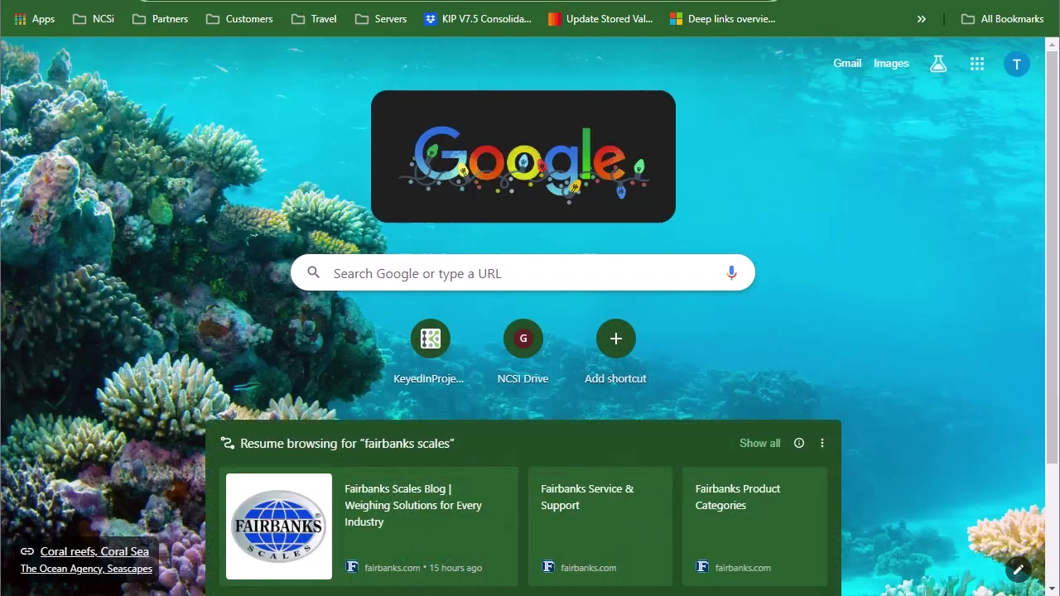
text(admin.tea)
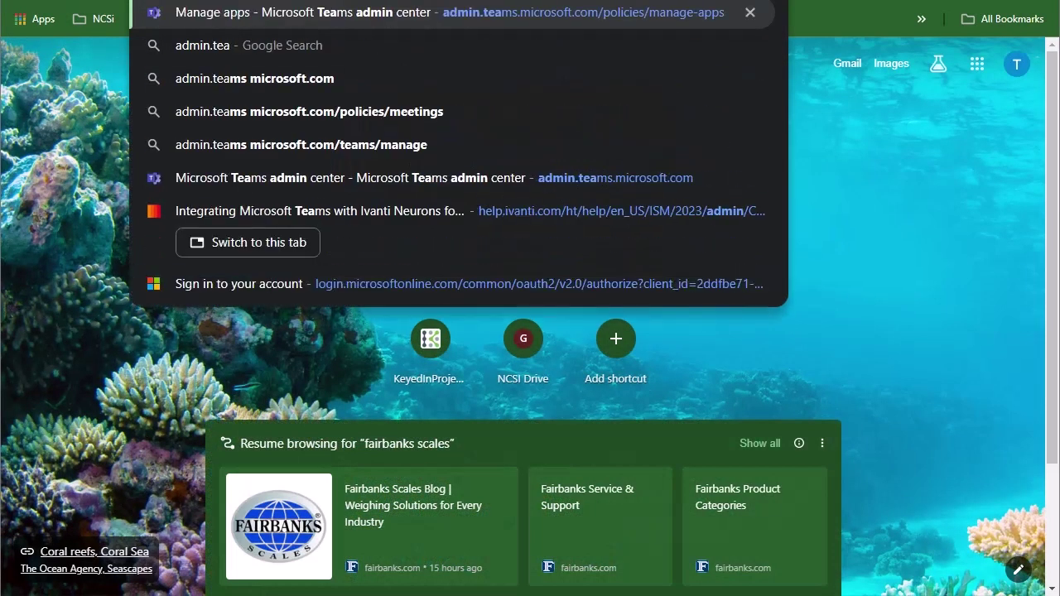
text(ms.microsoft.com)
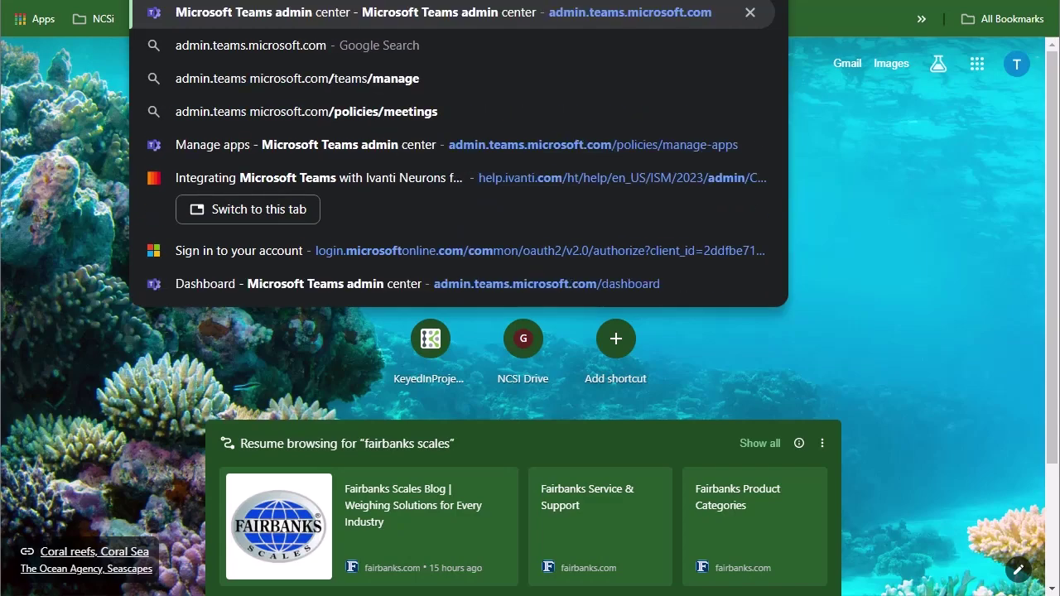
key(BackSpace)
text(m,)
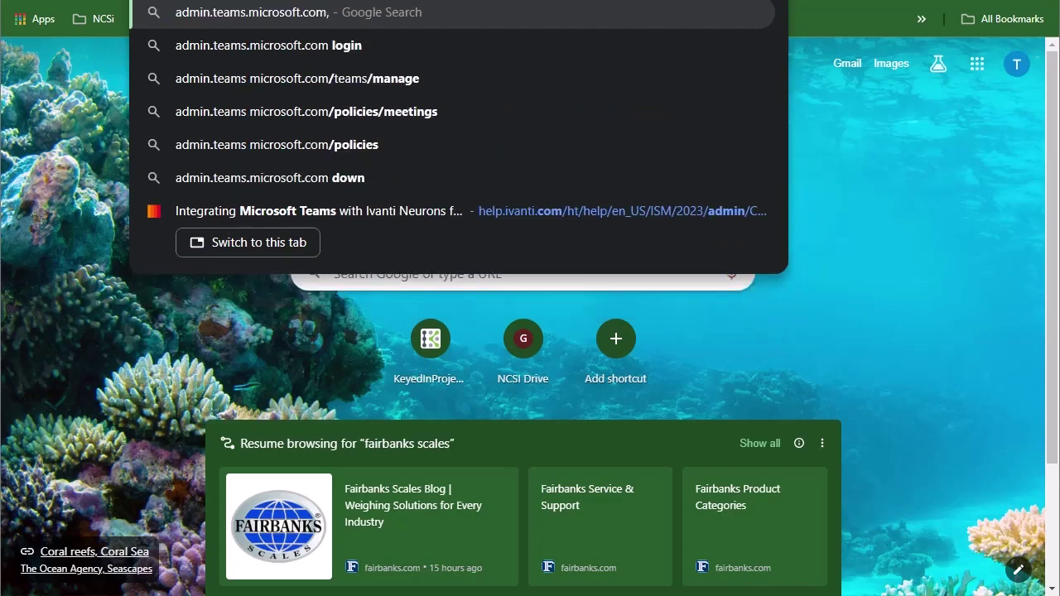
key(Return)
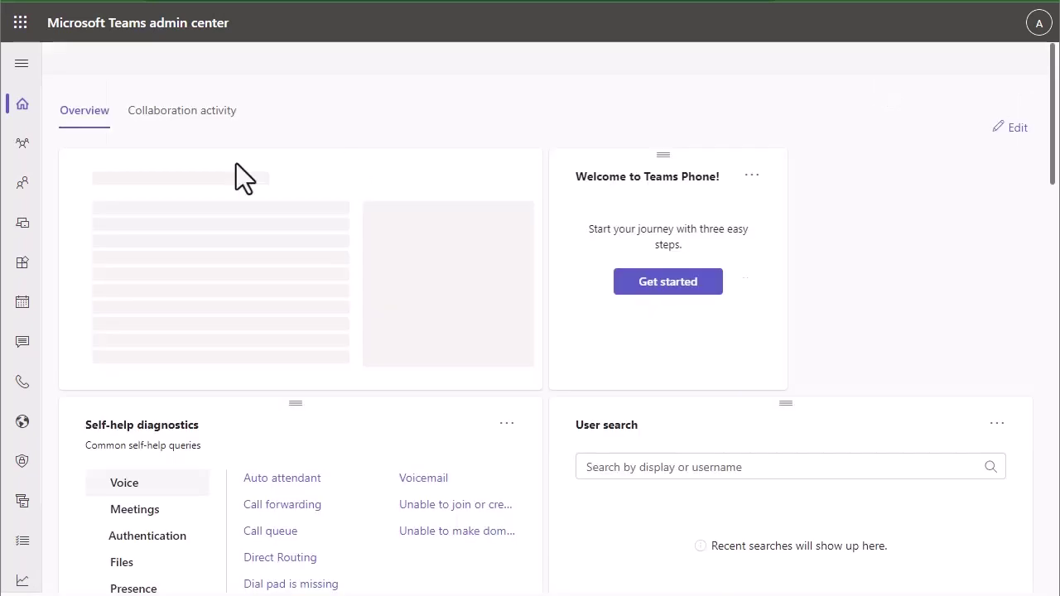
- Go to Teams apps > Manage apps and dismiss the private app image warning
click(18, 68)
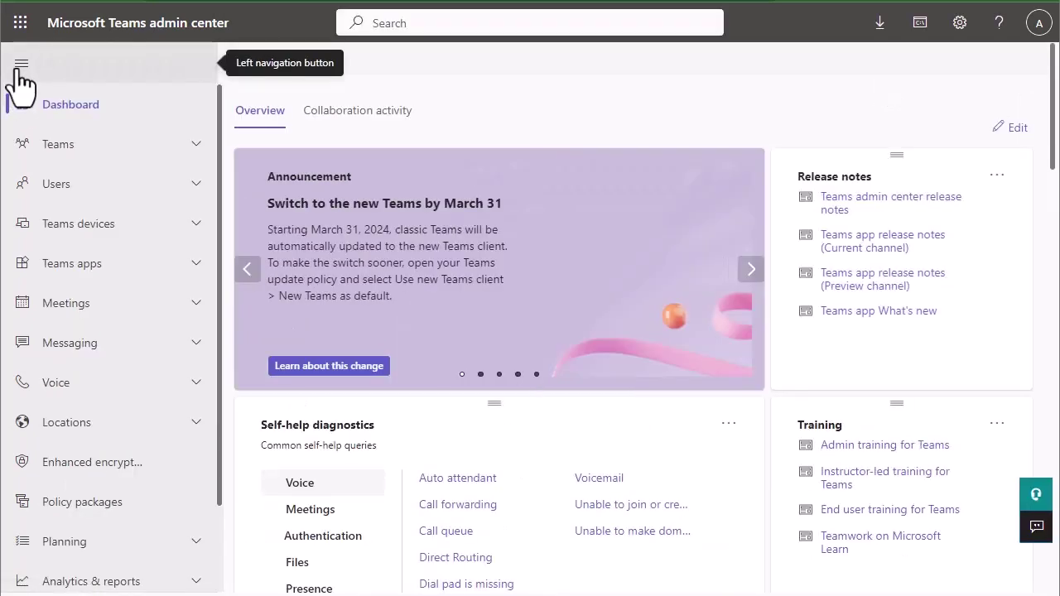
click(93, 263)
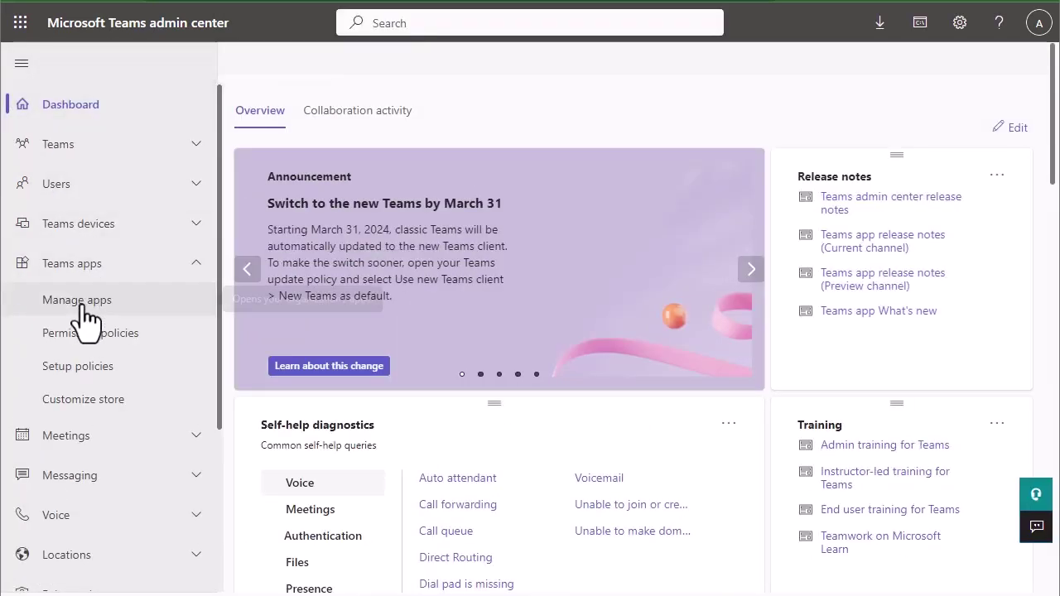
click(85, 317)
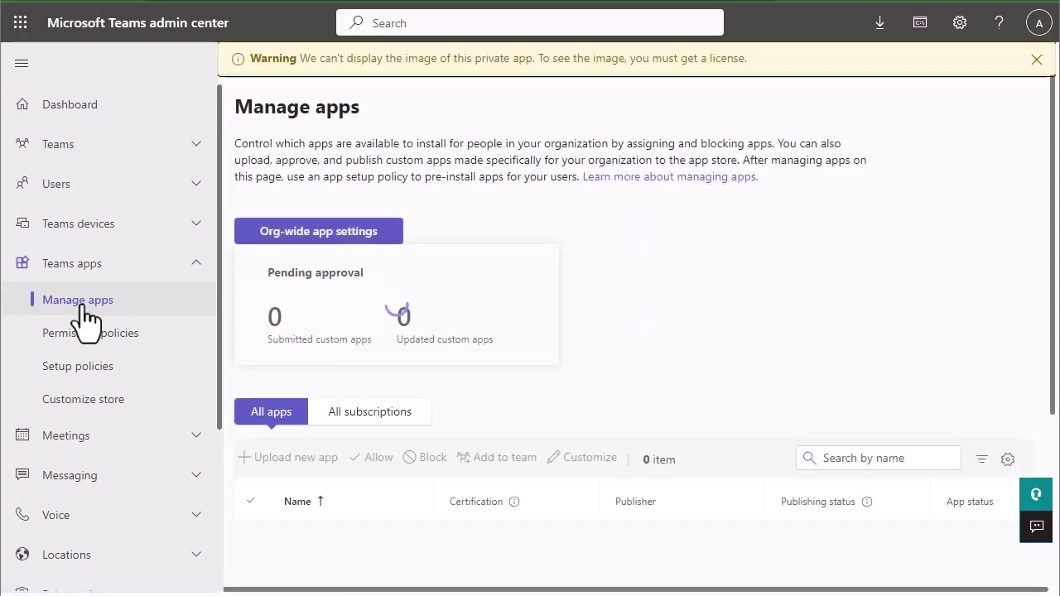
click(1037, 60)
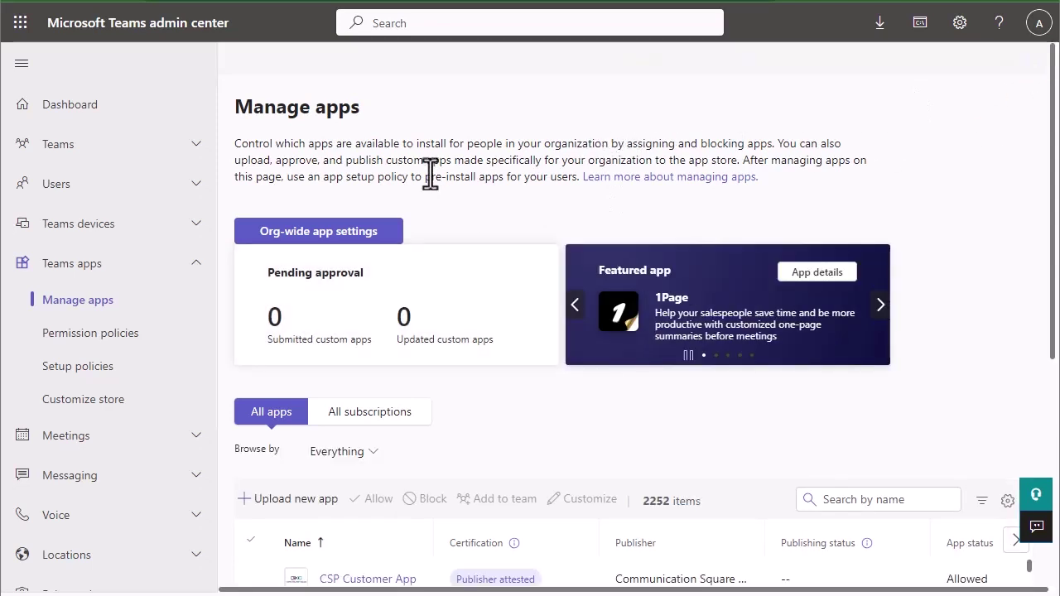
scroll(431, 173, down, 1)
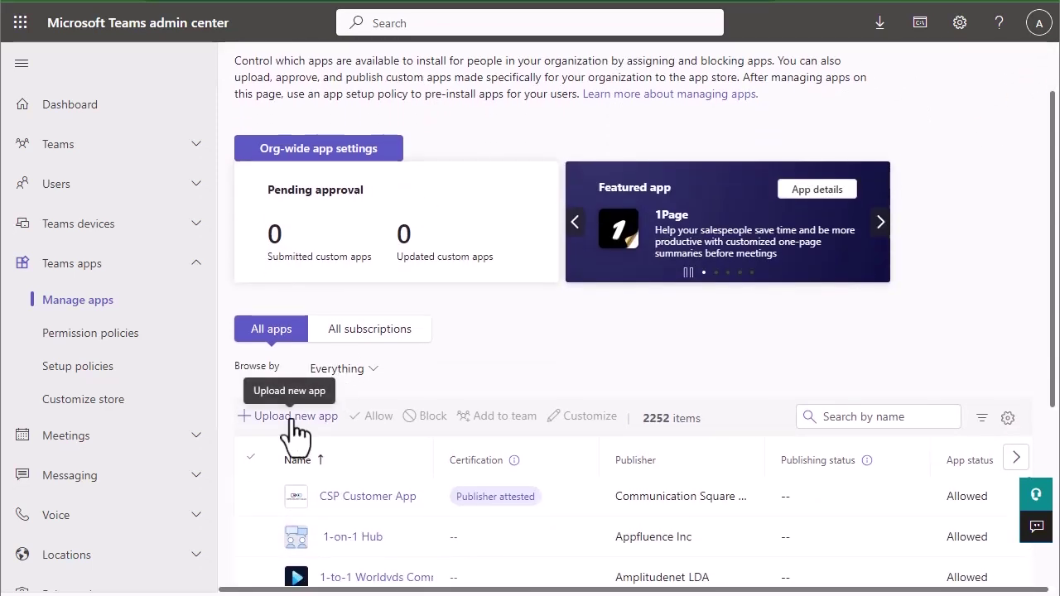
- Upload Downloads\VertrilloBot.zip as a new custom app and close the confirmation
click(292, 417)
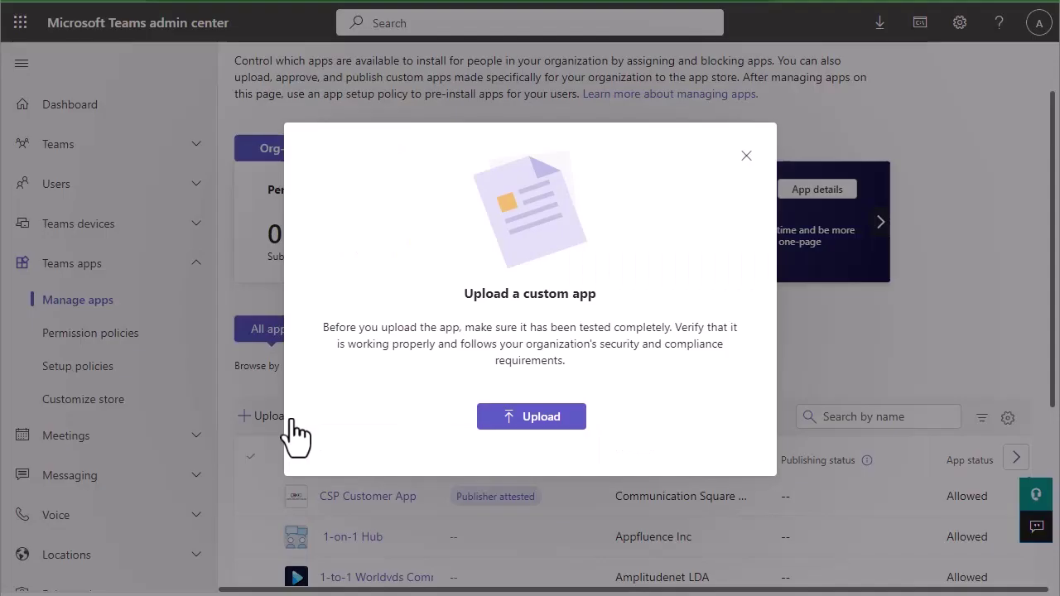
click(541, 419)
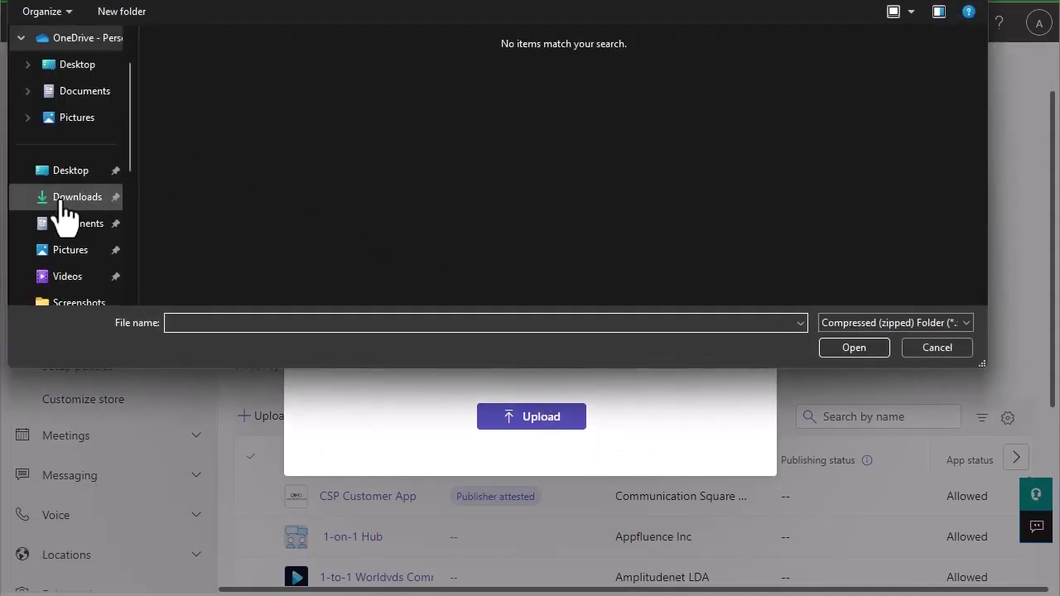
click(67, 197)
click(201, 91)
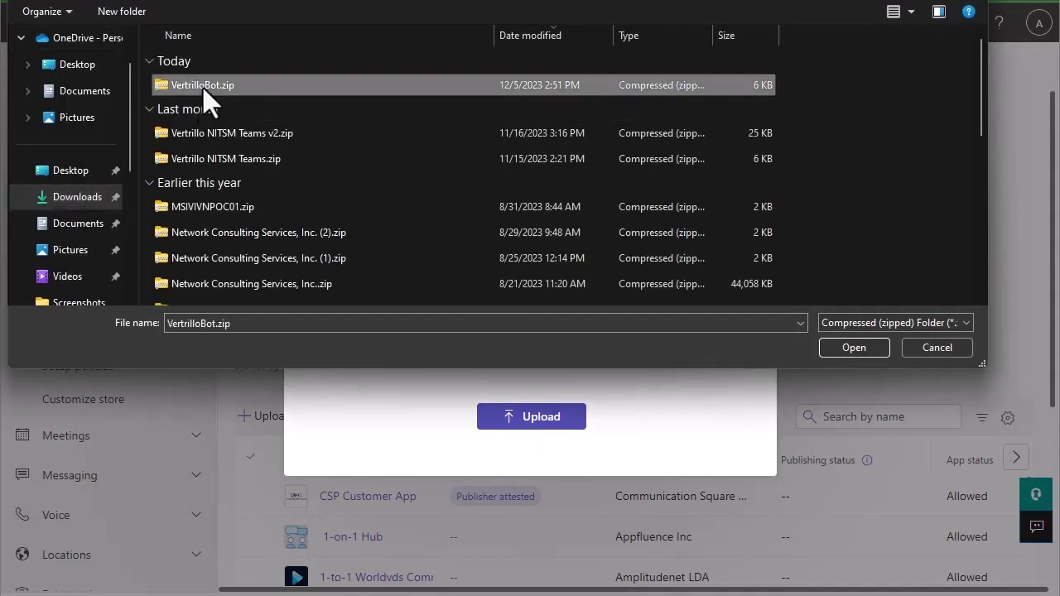
click(843, 347)
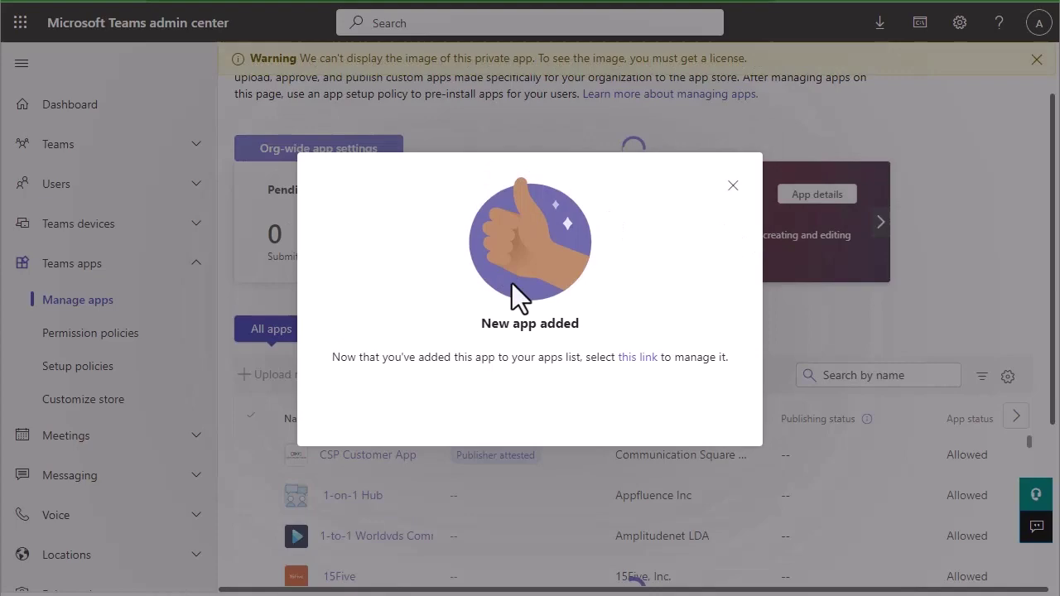
click(732, 186)
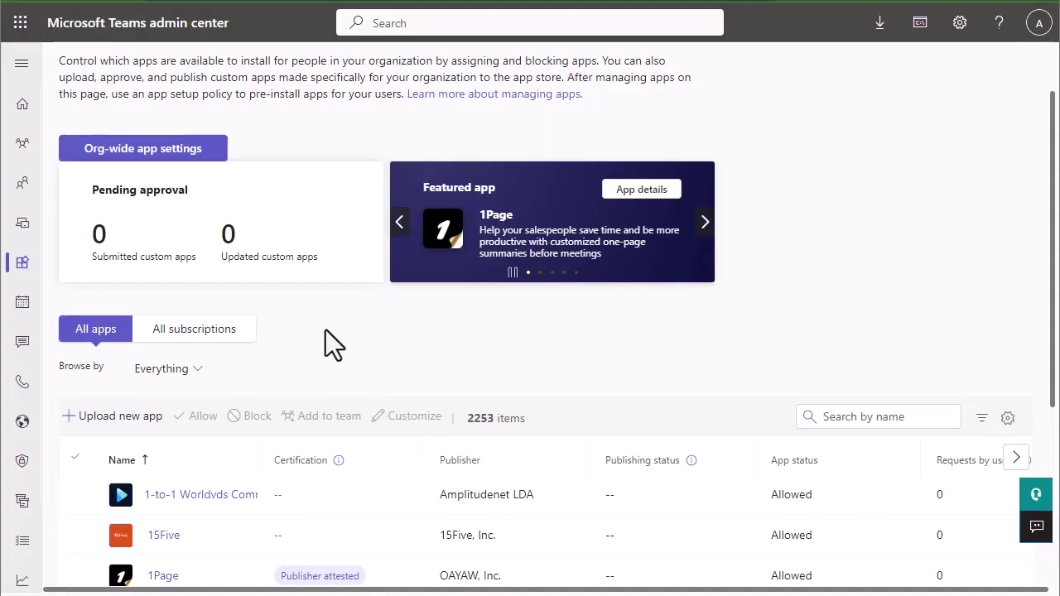
- Search the Manage apps list by name for 'vertril' to find VertrilloBot
click(883, 418)
text(vert)
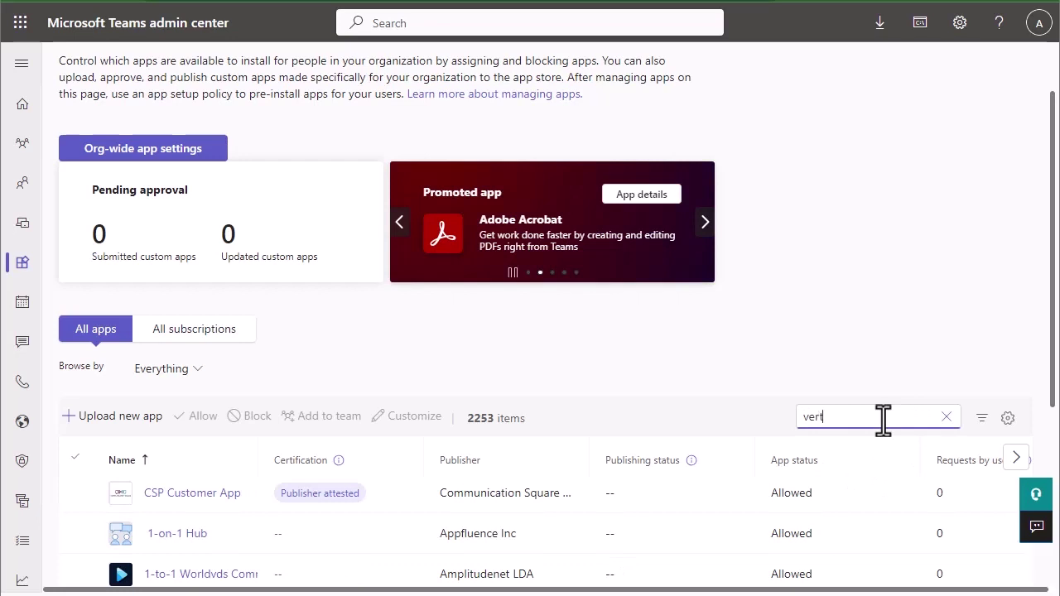
text(rillo)
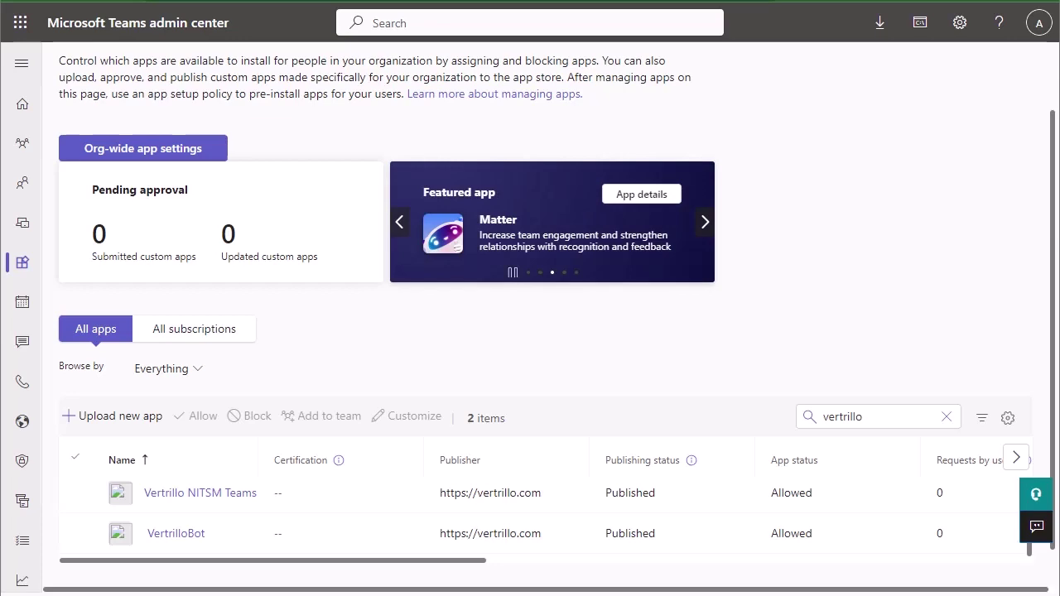
- In a private browser window, add the VertrilloBot app in Teams and open a chat with it
key(ctrl+shift+n)
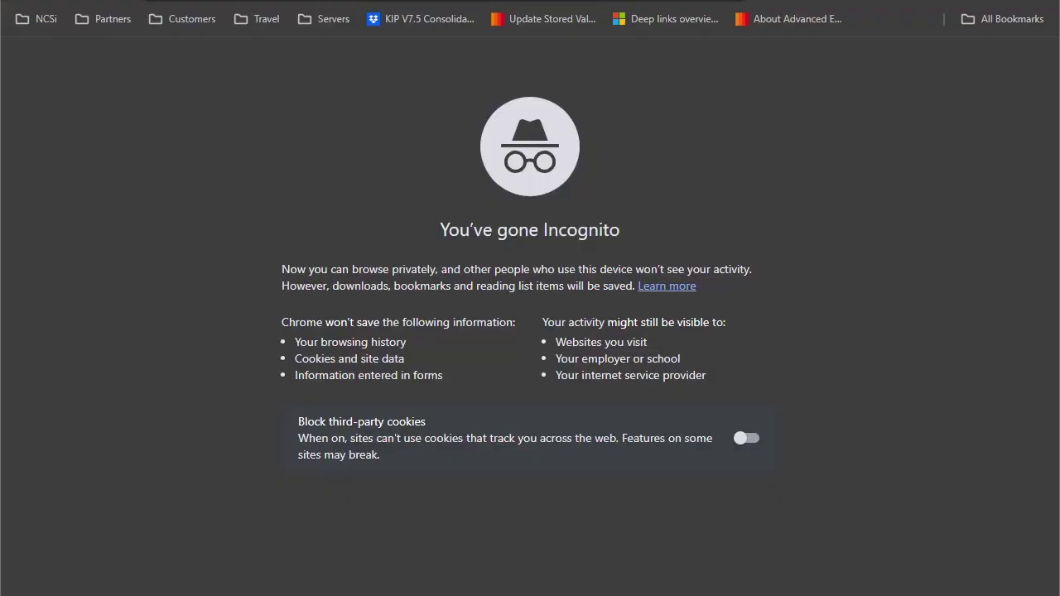
text(team)
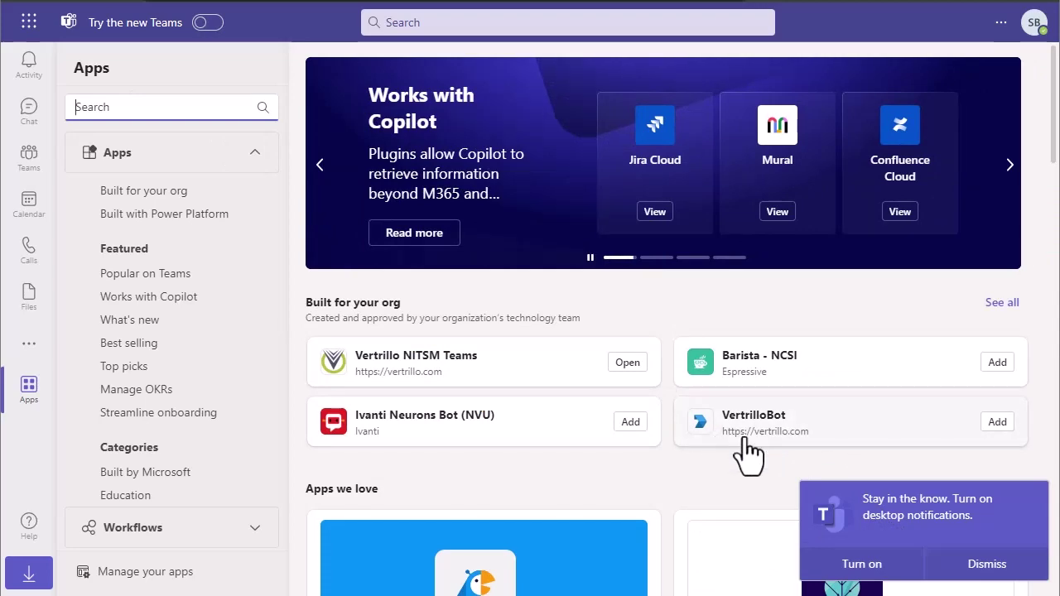
click(997, 423)
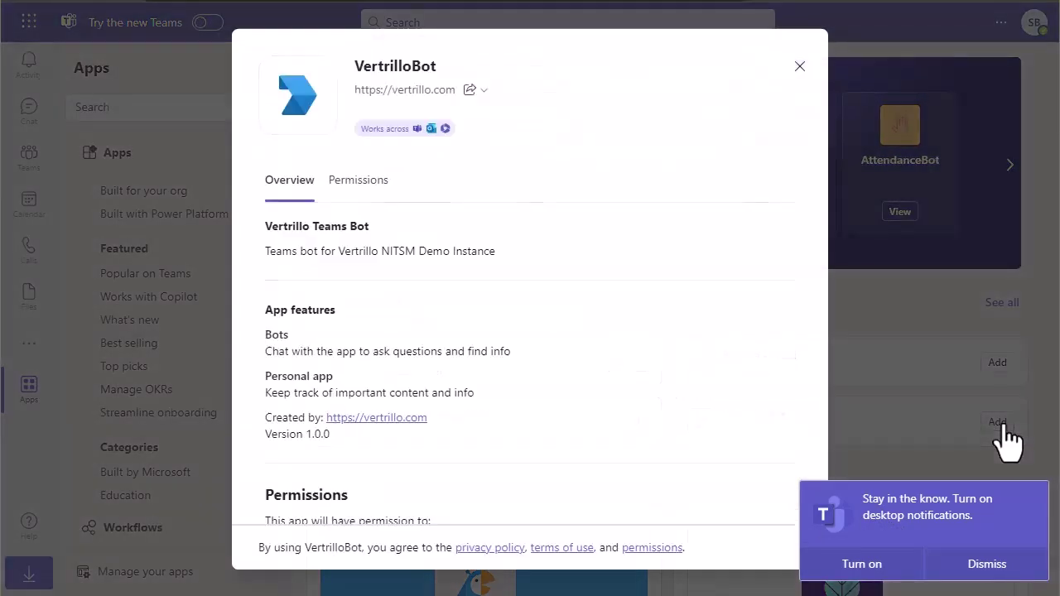
click(410, 121)
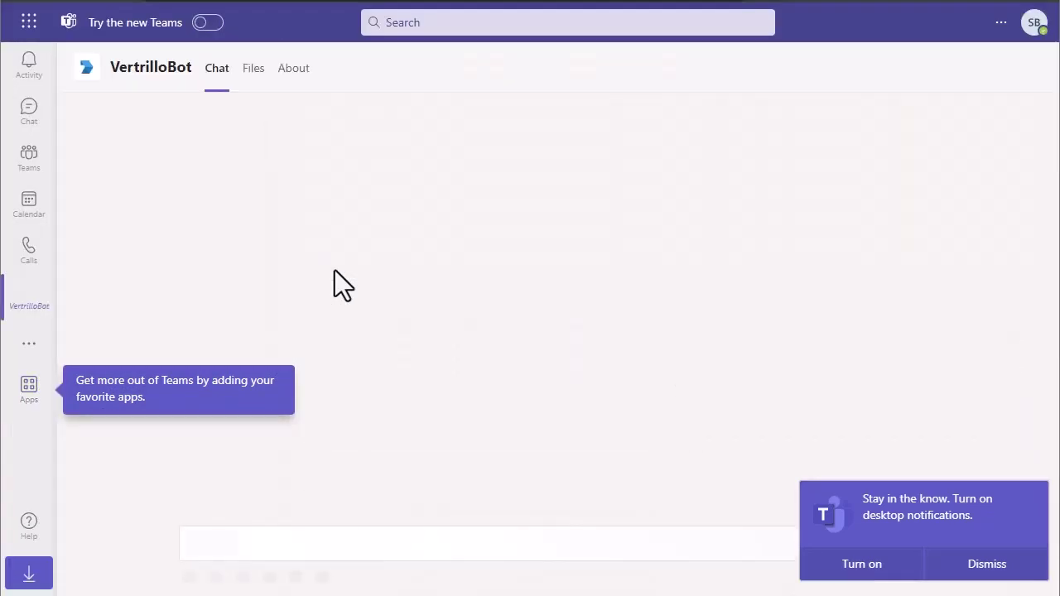
click(31, 300)
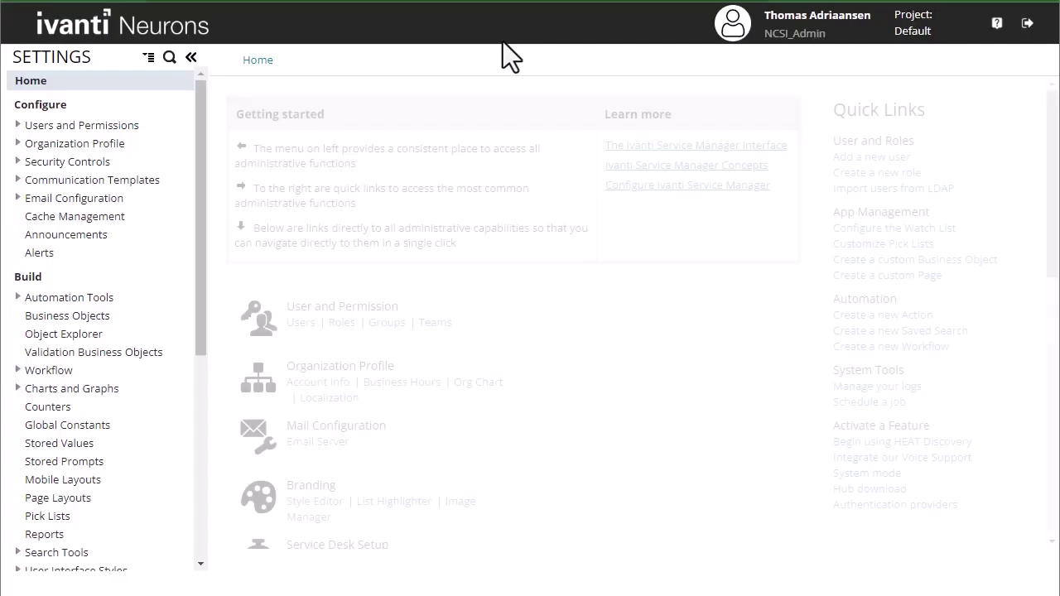
- Open the Microsoft Teams Integration settings under Extend
scroll(50, 356, down, 3)
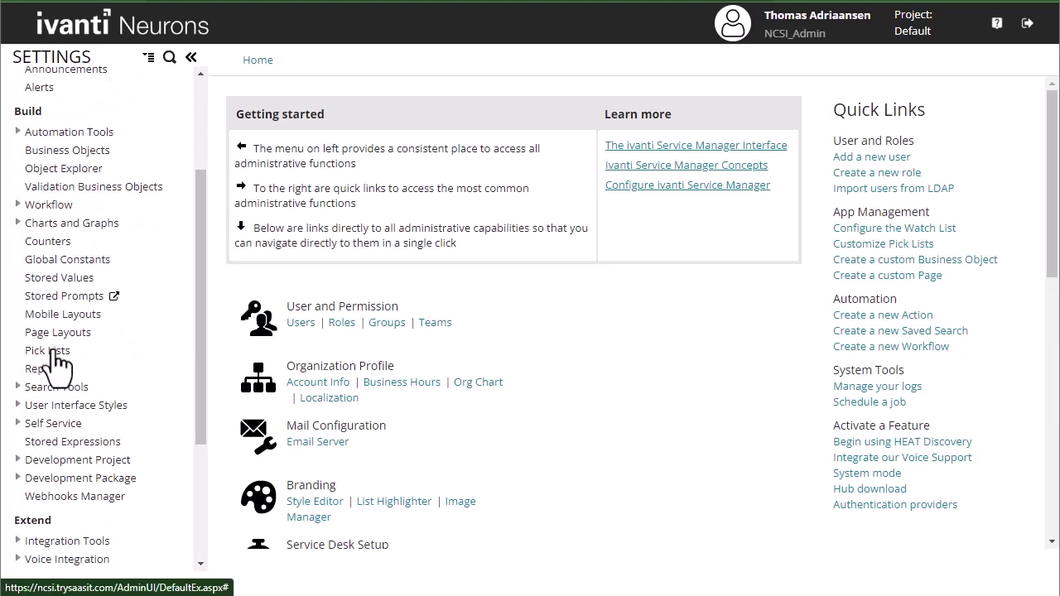
scroll(52, 367, up, 1)
scroll(56, 366, down, 1)
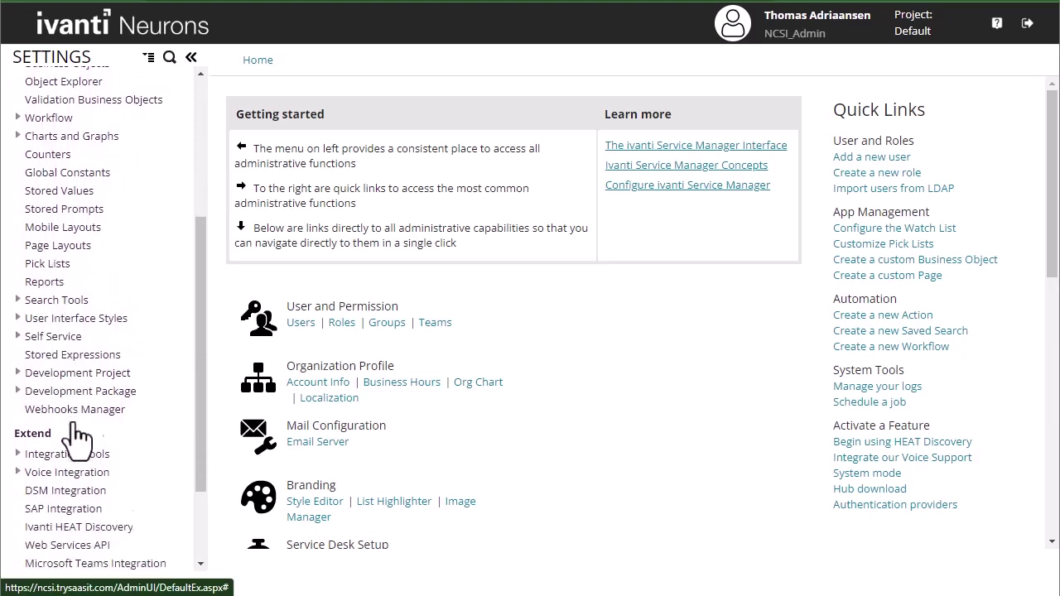
scroll(60, 427, down, 3)
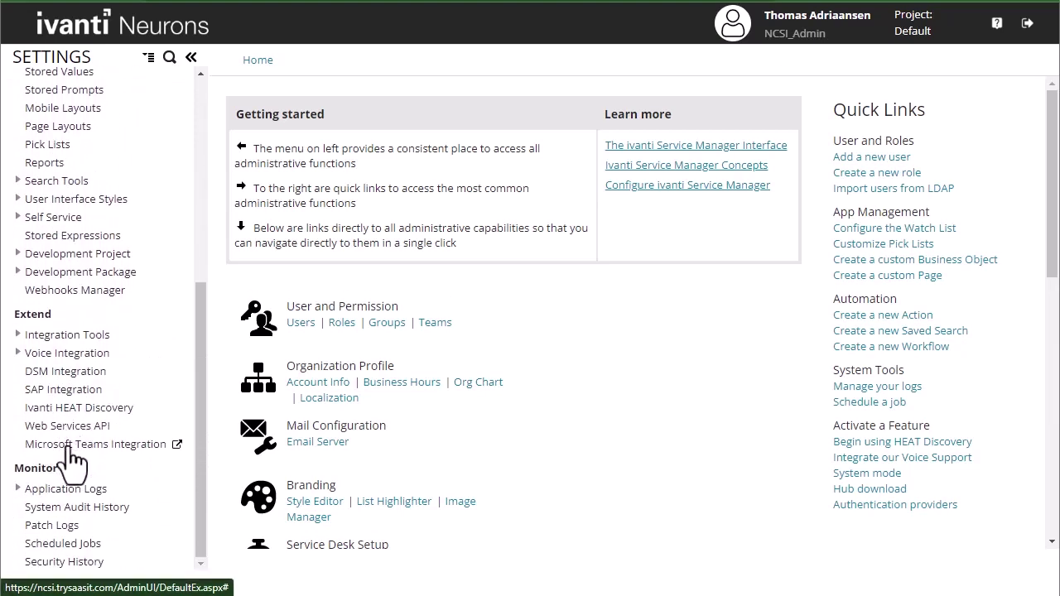
click(71, 447)
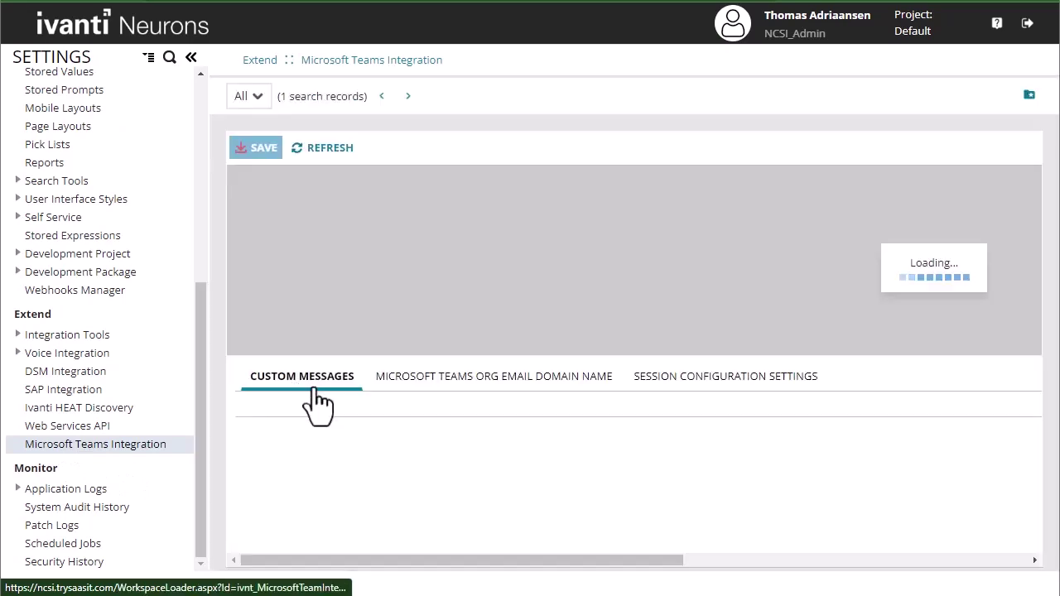
scroll(663, 485, down, 3)
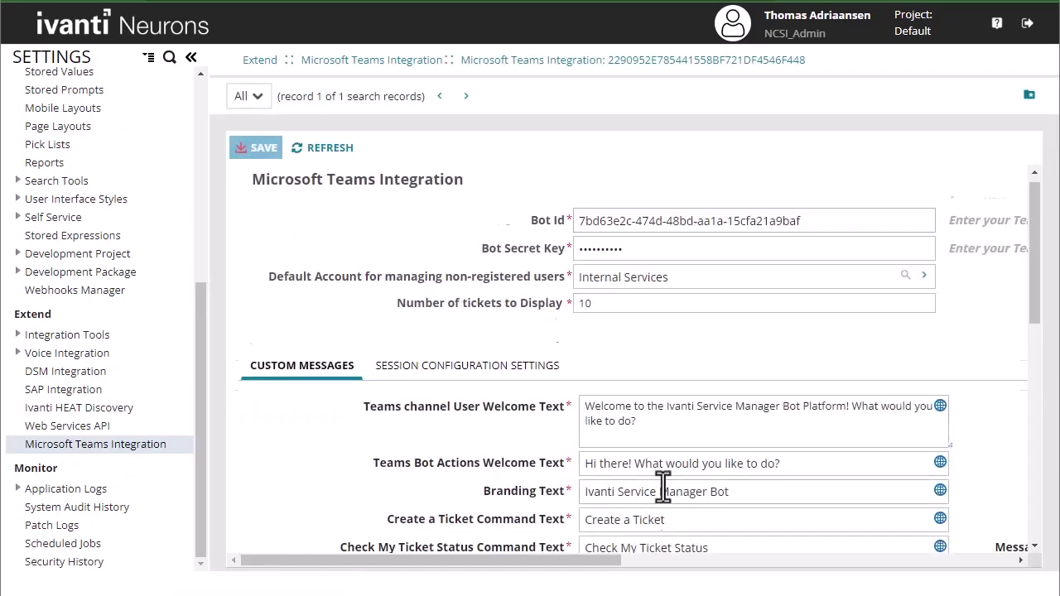
scroll(635, 452, down, 1)
mouse_move(568, 560)
mouse_down()
mouse_move(781, 561)
mouse_move(571, 560)
mouse_up()
scroll(641, 472, up, 4)
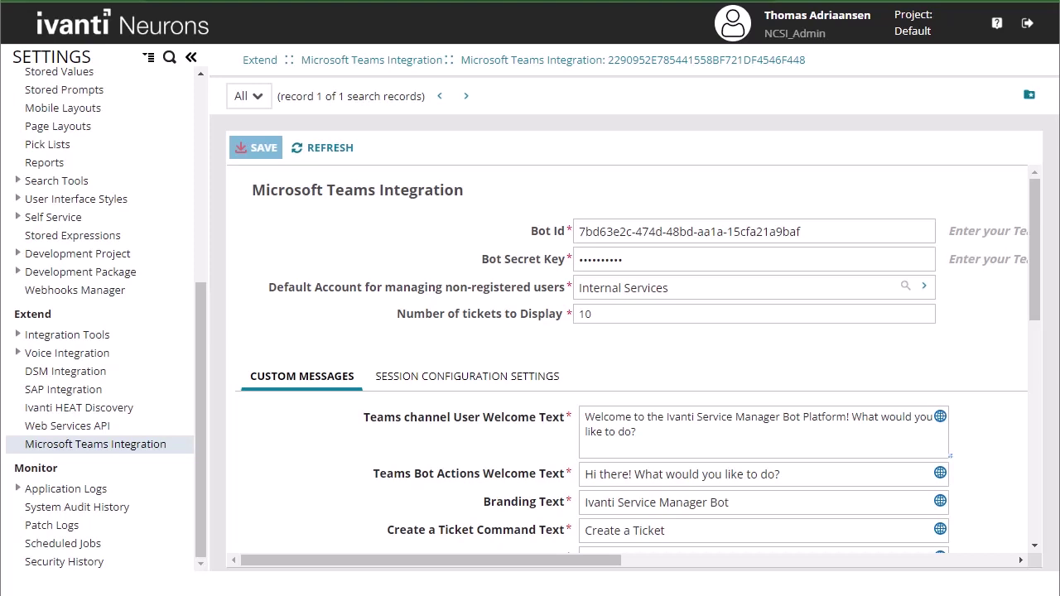
- Replace the Bot Id and Bot Secret Key with the new bot's values and save
click(798, 232)
key(ctrl+a)
text(6b385ce5-26bd-48f8-93a3-432bcc11e3c8)
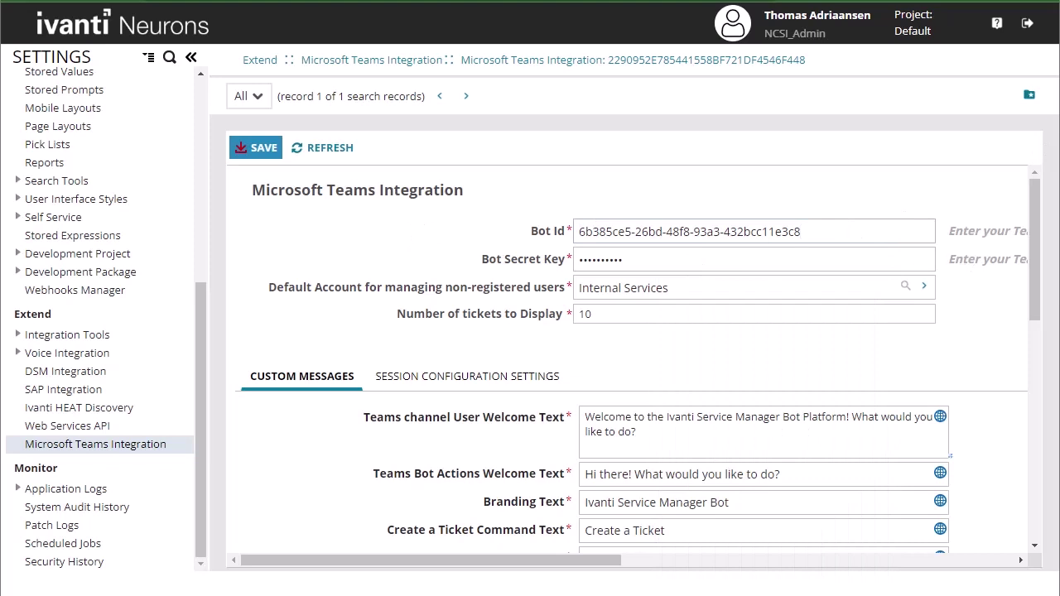
click(687, 261)
key(ctrl+a)
key(BackSpace)
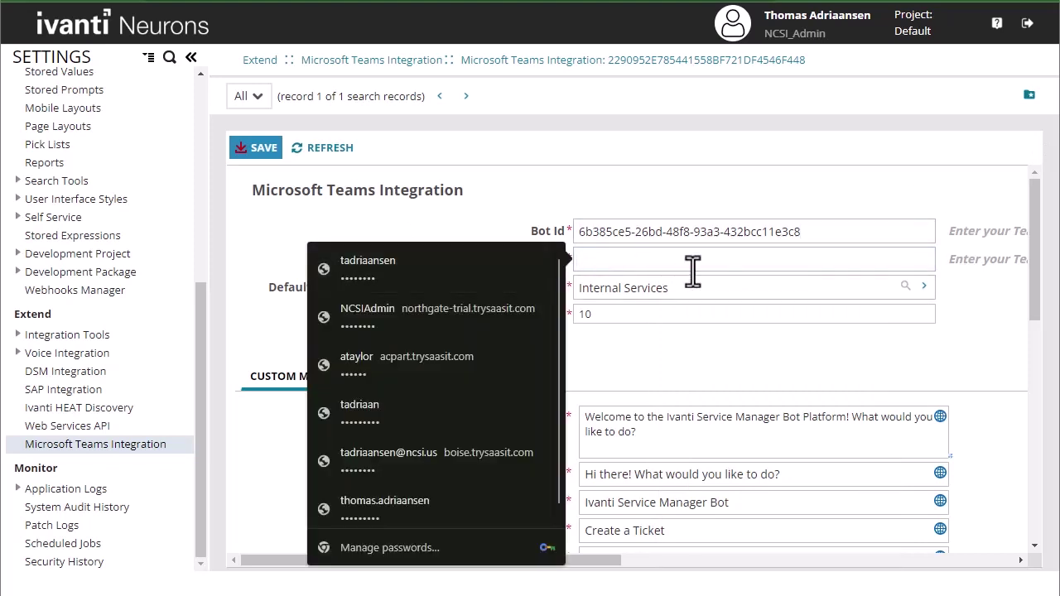
key(ctrl+v)
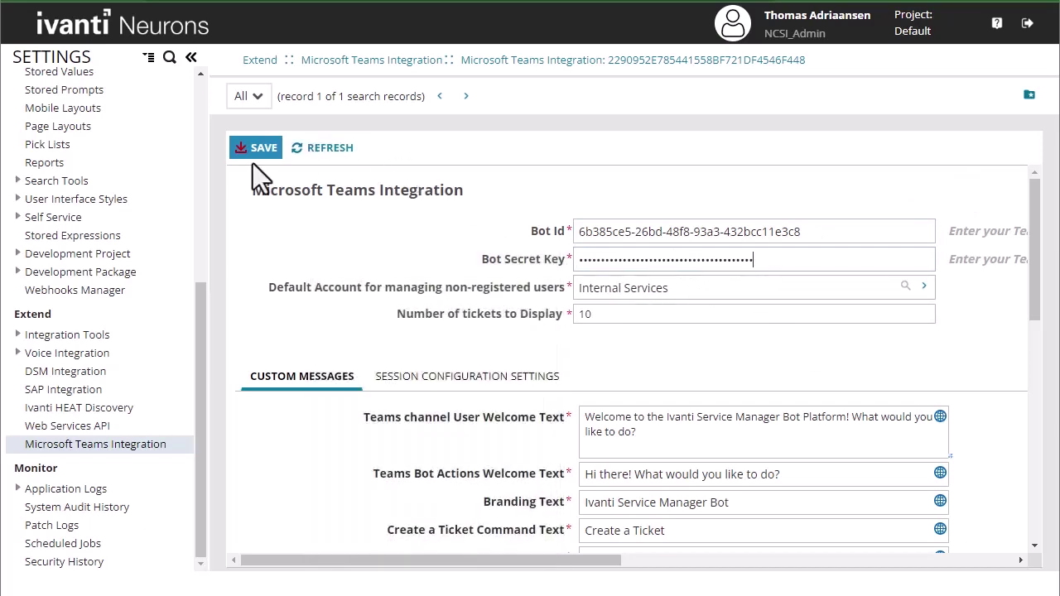
click(265, 154)
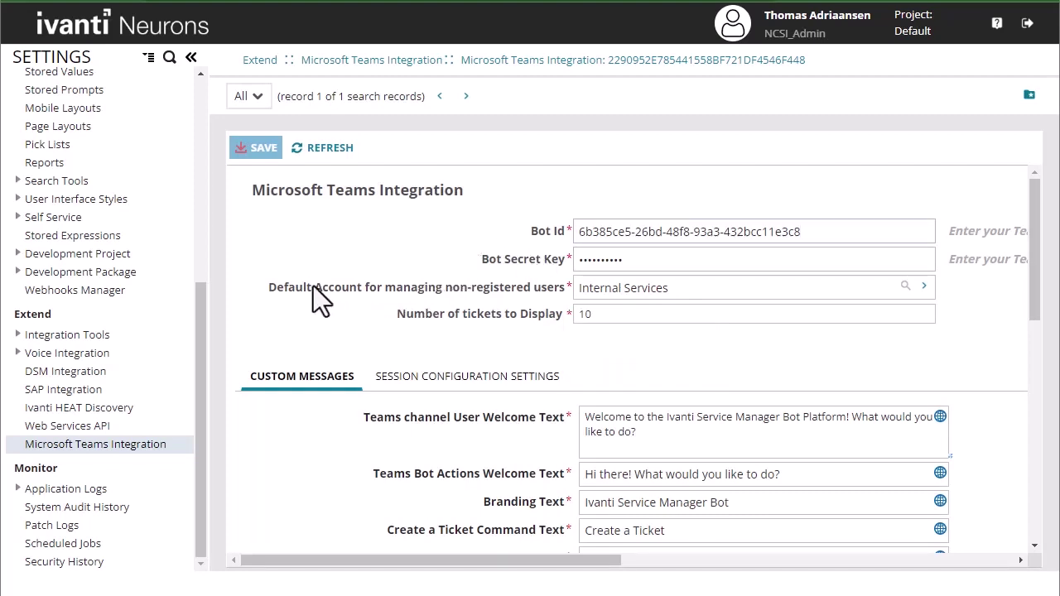
- In the NCSI_ServcieDeskAnalyst role, check Enable Chat as Analyst Button under Branding Options
drag(199, 308, 201, 119)
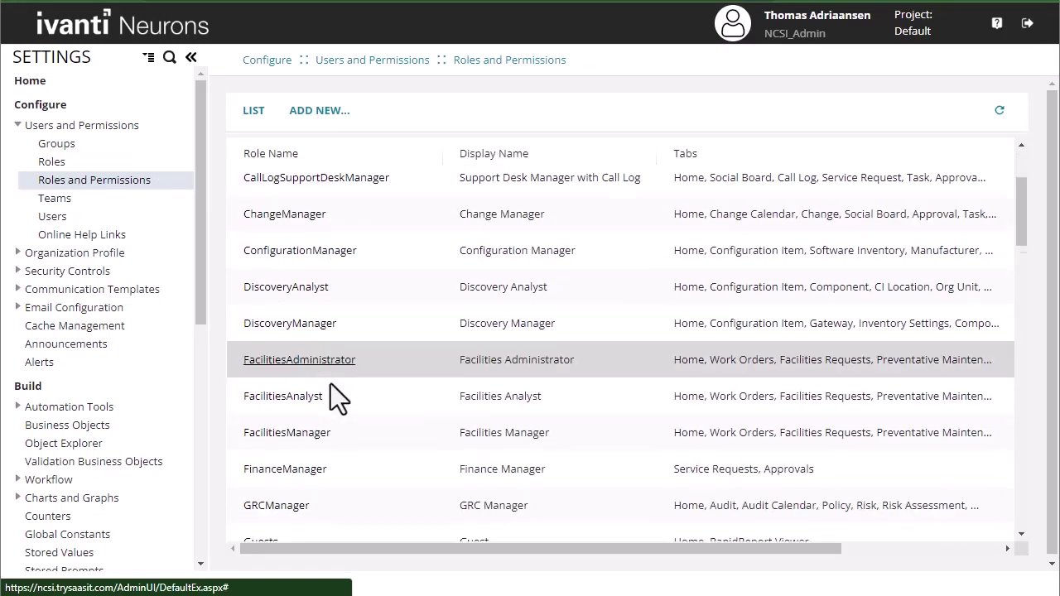
scroll(332, 394, down, 6)
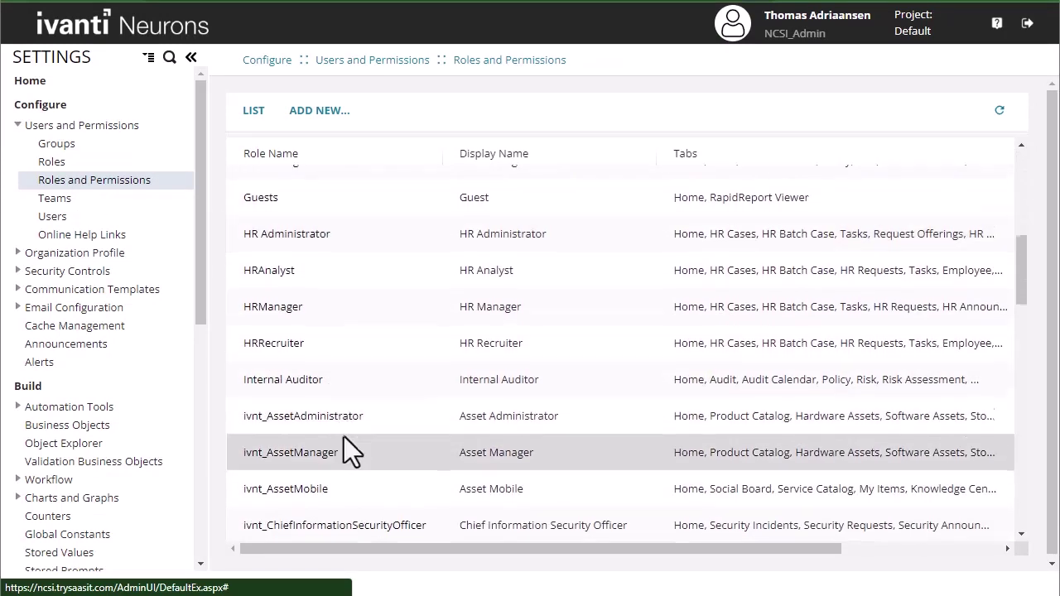
scroll(340, 439, down, 6)
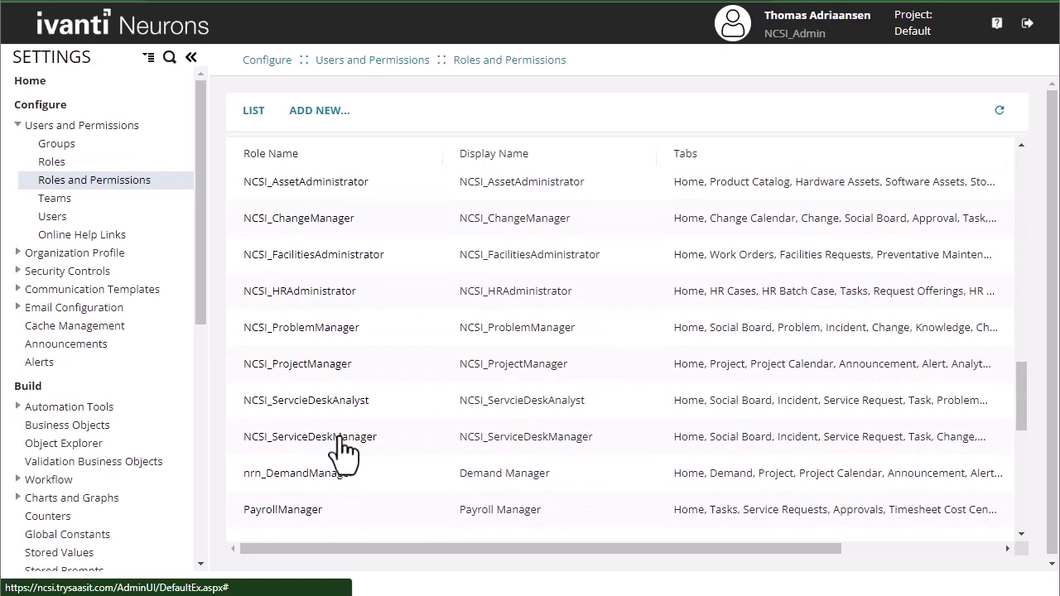
scroll(339, 425, up, 3)
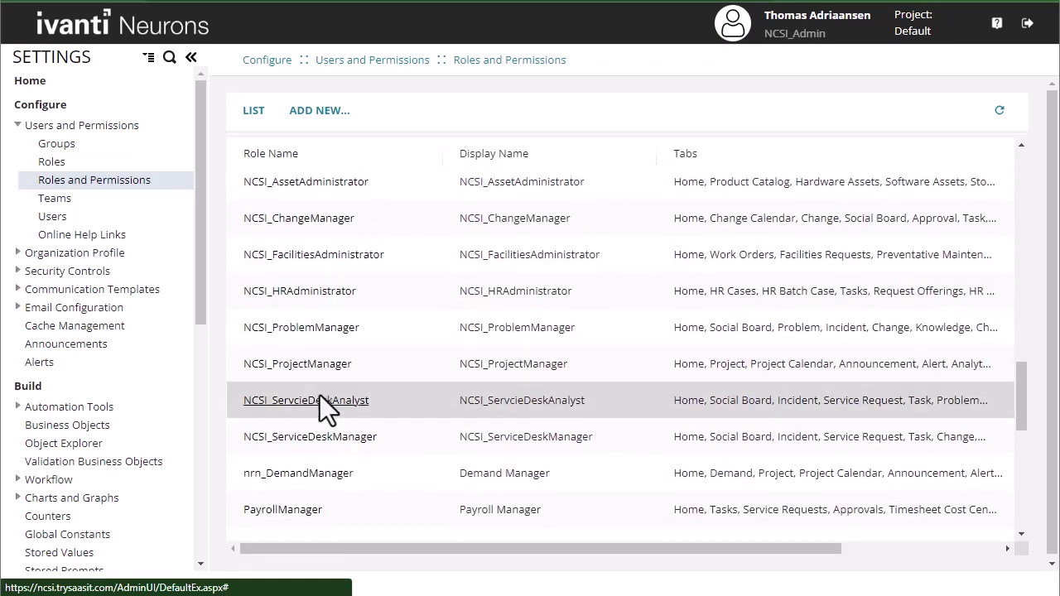
click(321, 399)
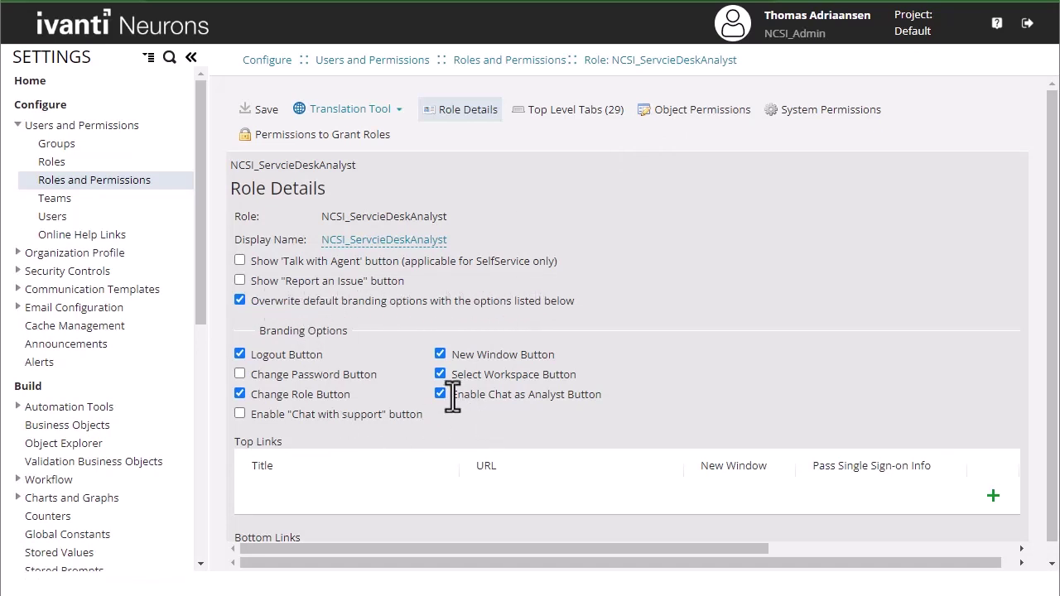
drag(451, 395, 604, 398)
click(615, 400)
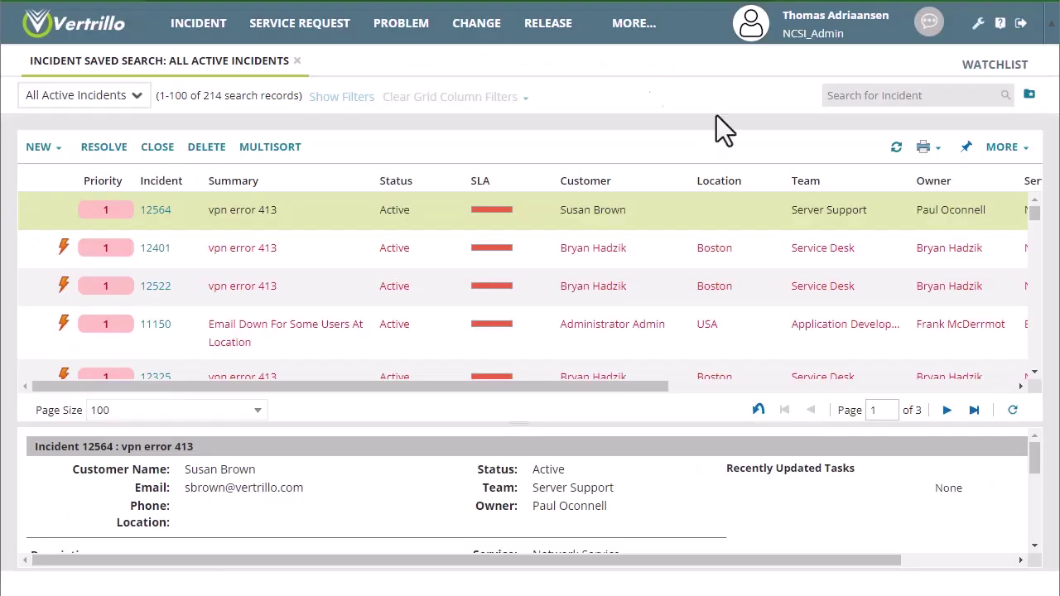
- Turn analyst chat on and confirm joining the support chat channel
click(932, 26)
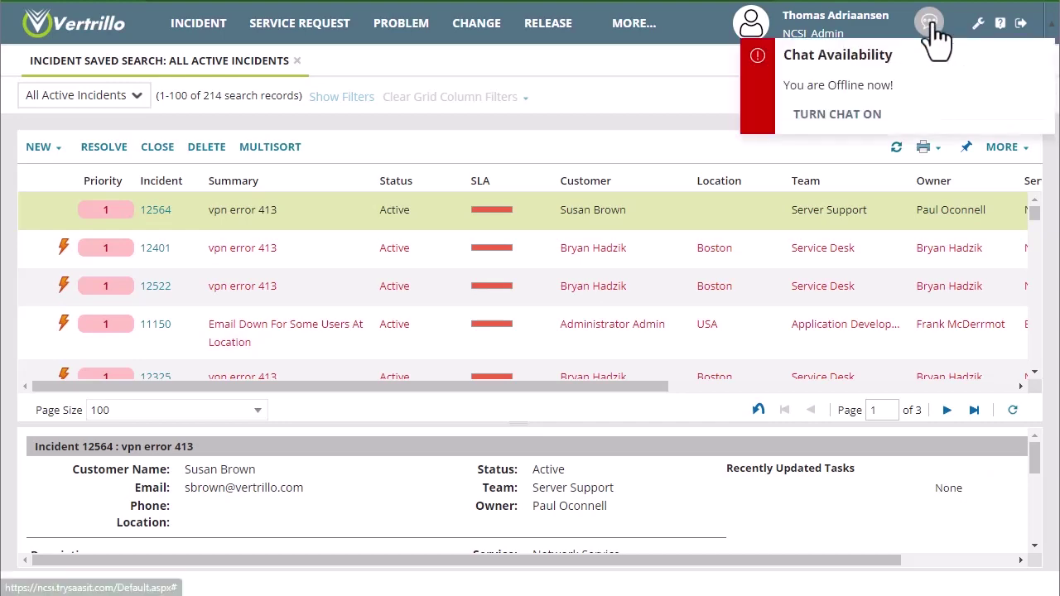
click(856, 118)
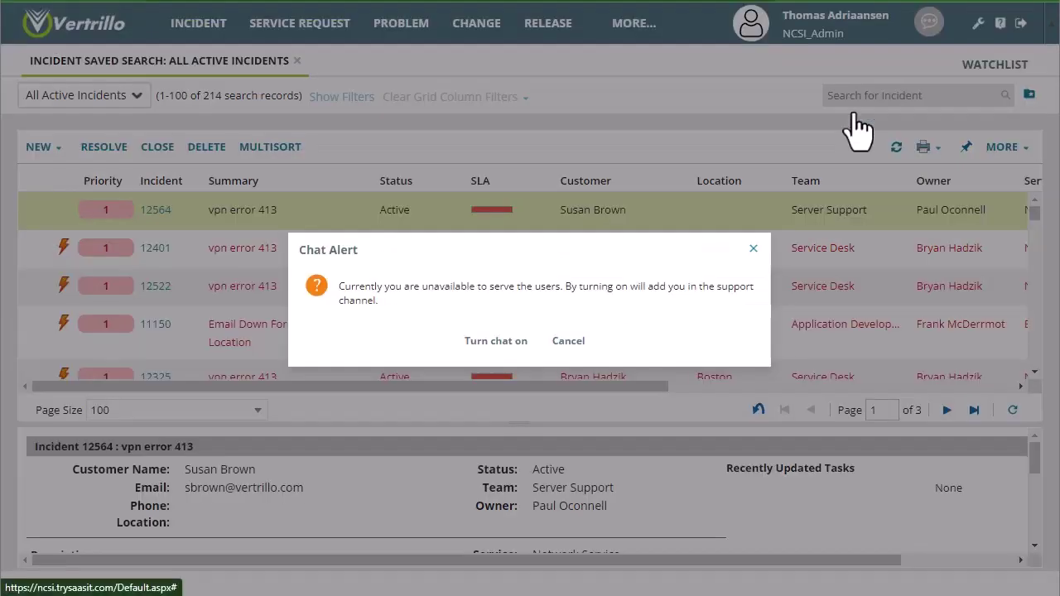
click(507, 339)
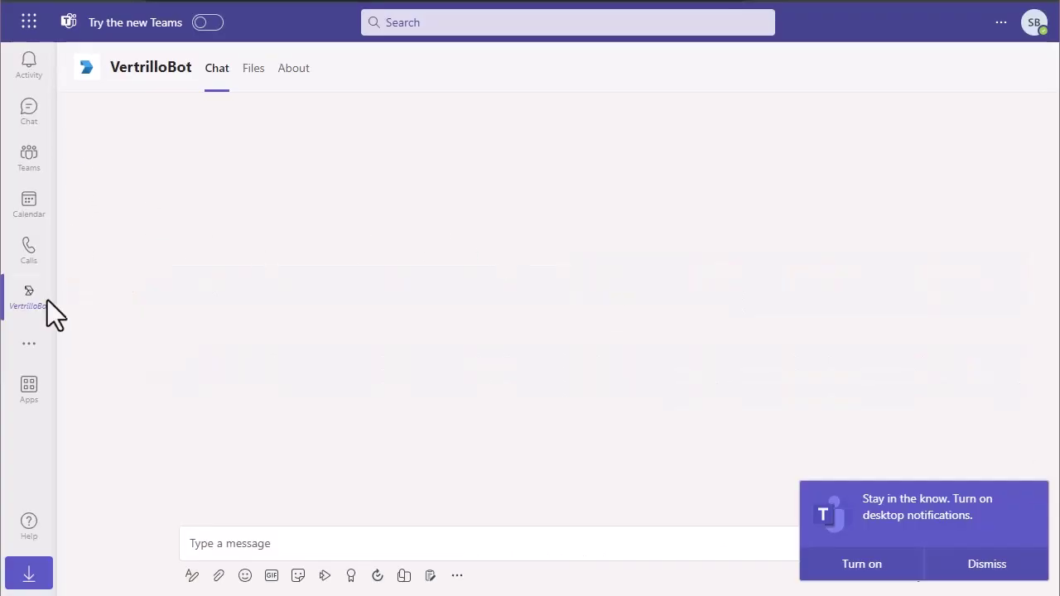
- Send 'Help' to VertrilloBot and choose 'Chat with an IT Analyst' from its card
click(273, 544)
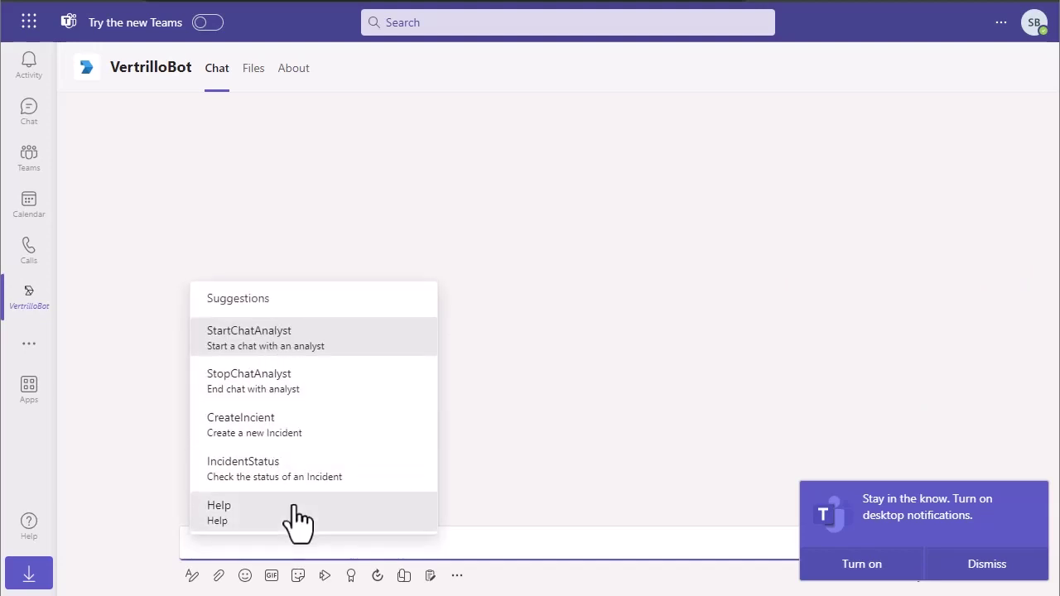
click(418, 545)
text(Help)
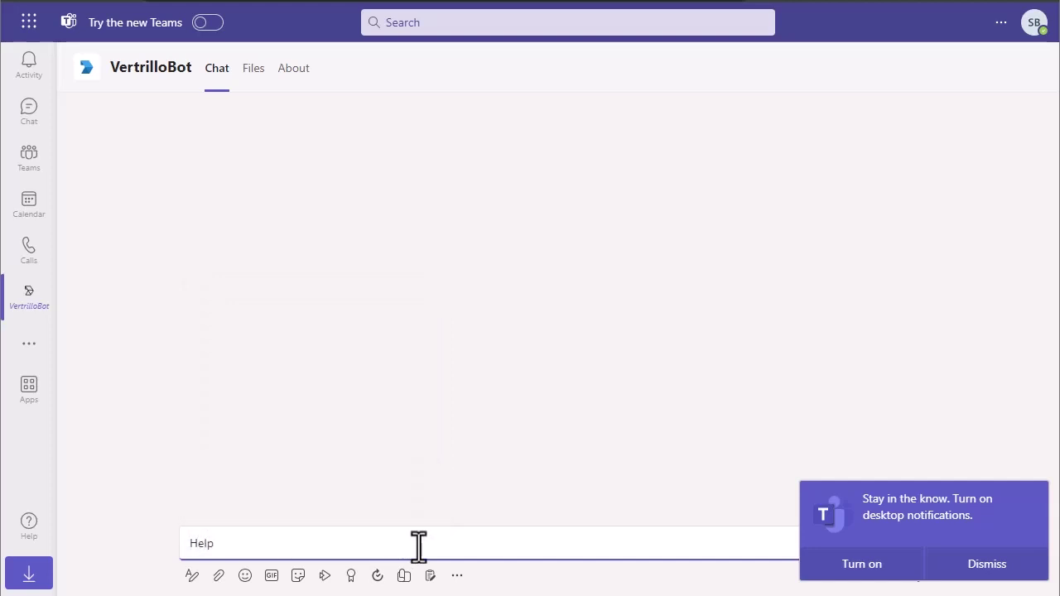
key(Return)
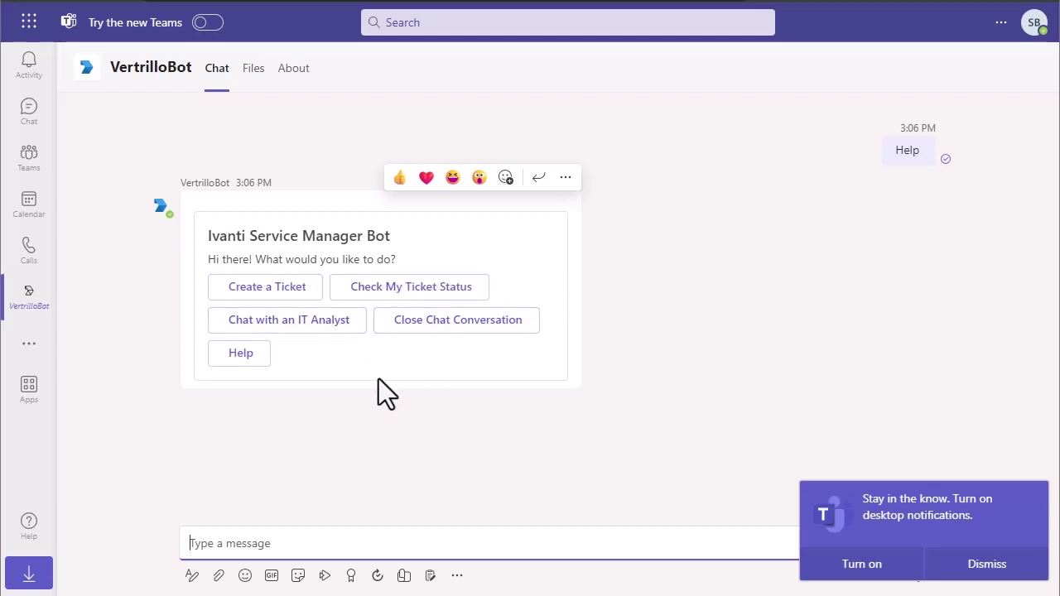
click(272, 326)
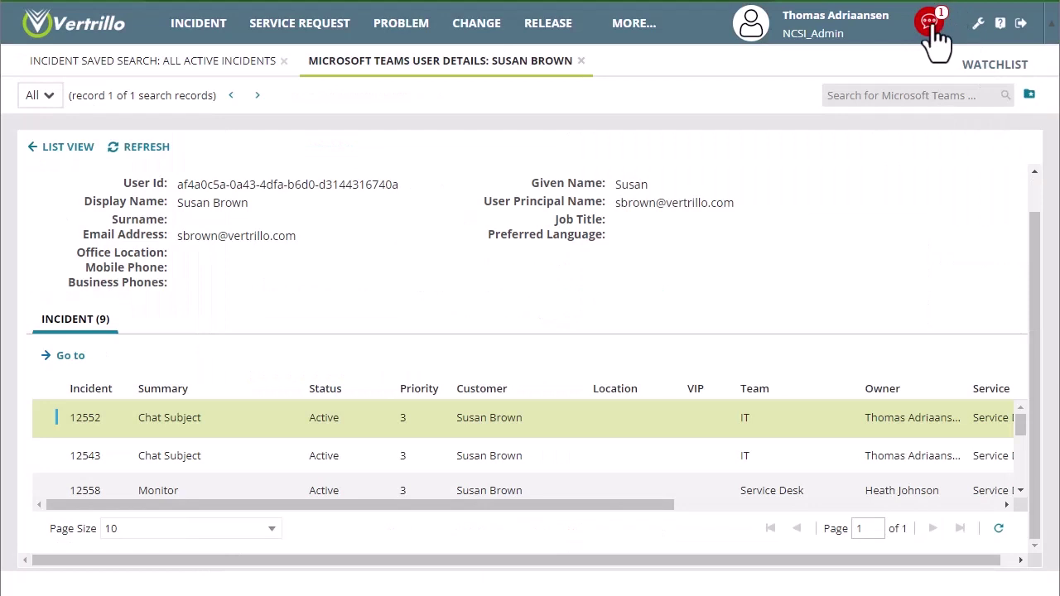
- Accept the incoming customer chat and reply 'Hey how can I help you?'
click(928, 24)
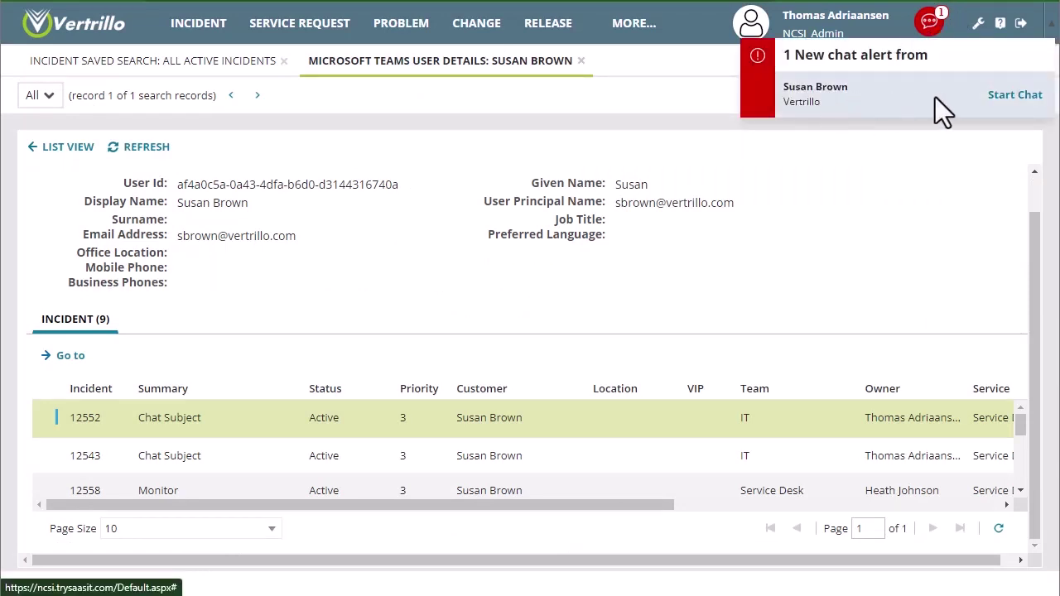
click(1016, 96)
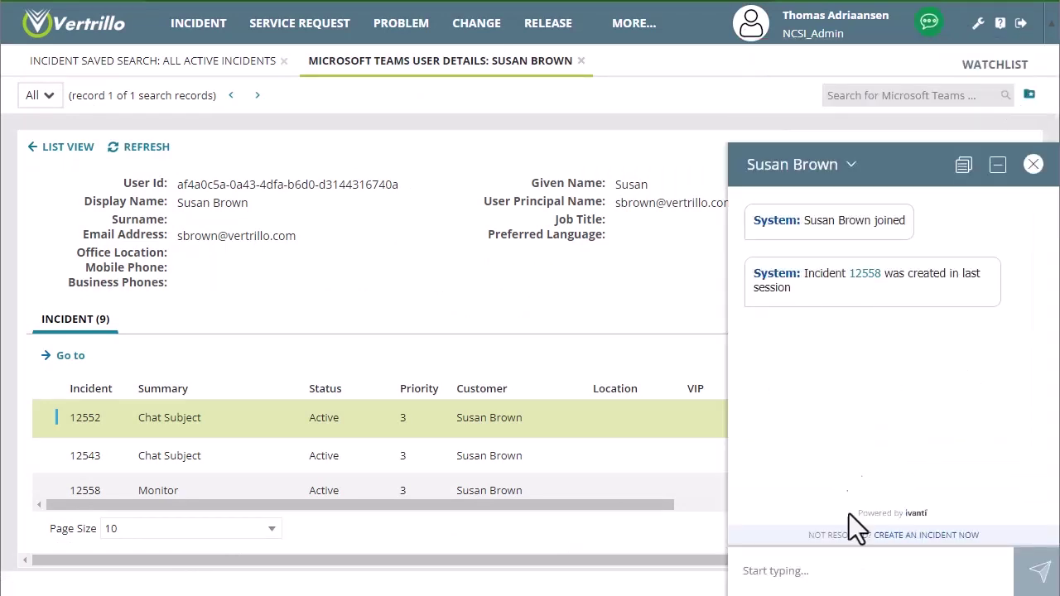
click(856, 572)
text(Hey how can I help yo)
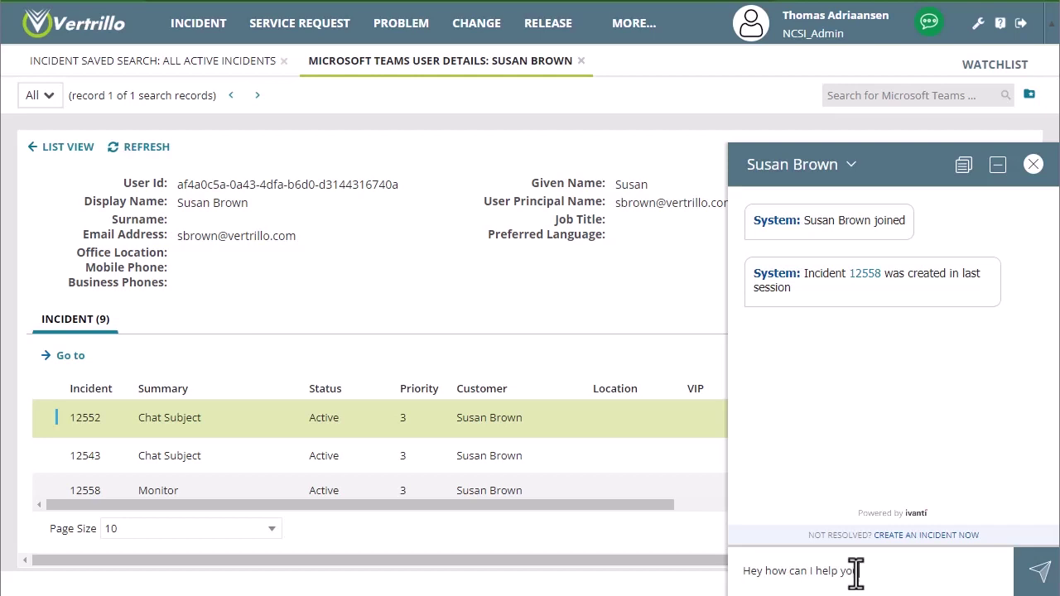
text(u?)
key(Return)
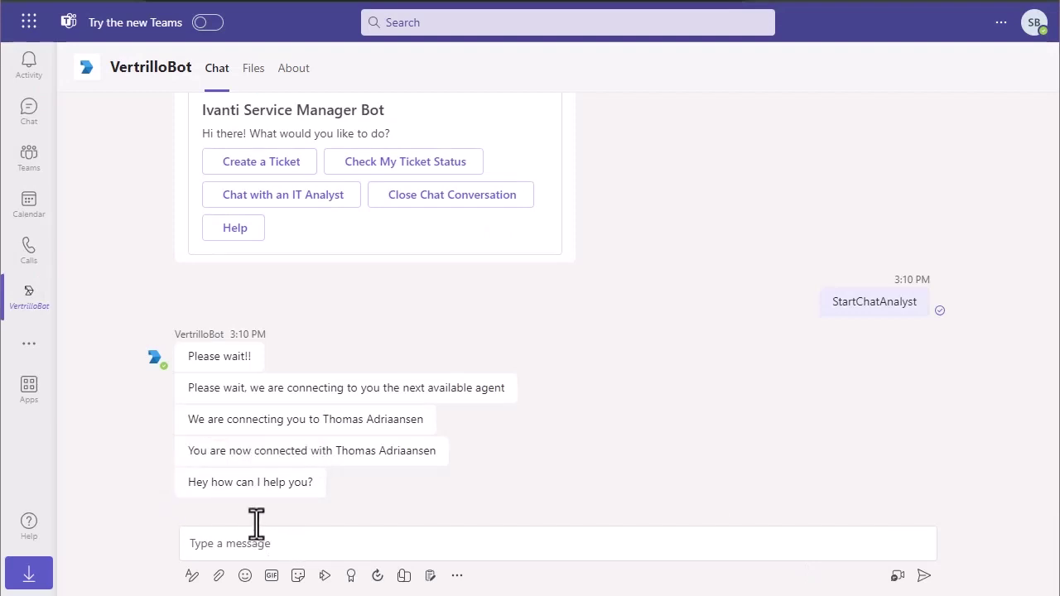
- Send the analyst the message 'My computer is broken' in the VertrilloBot chat
click(273, 550)
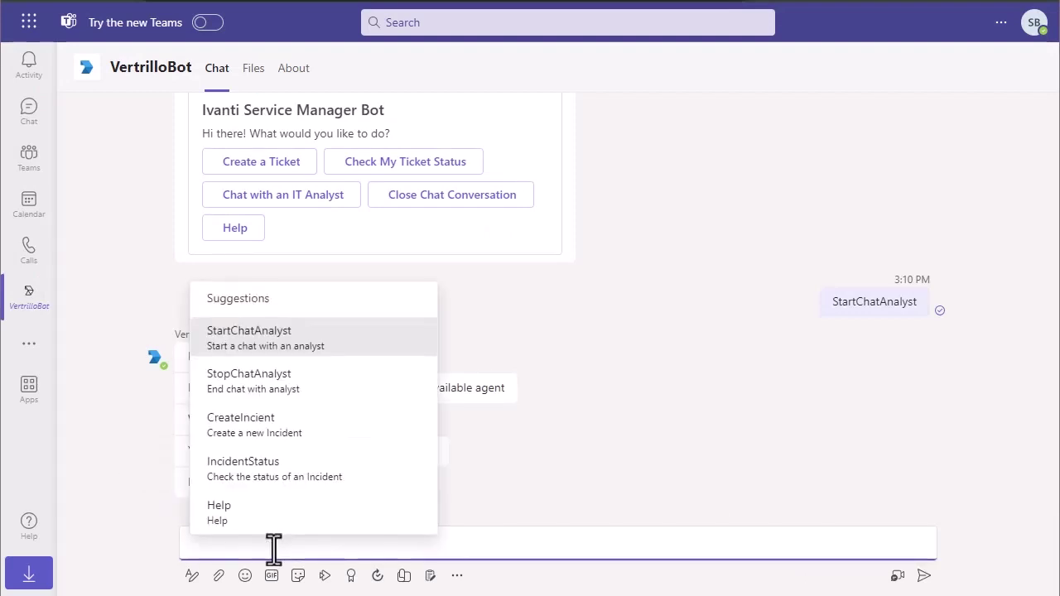
text(My com)
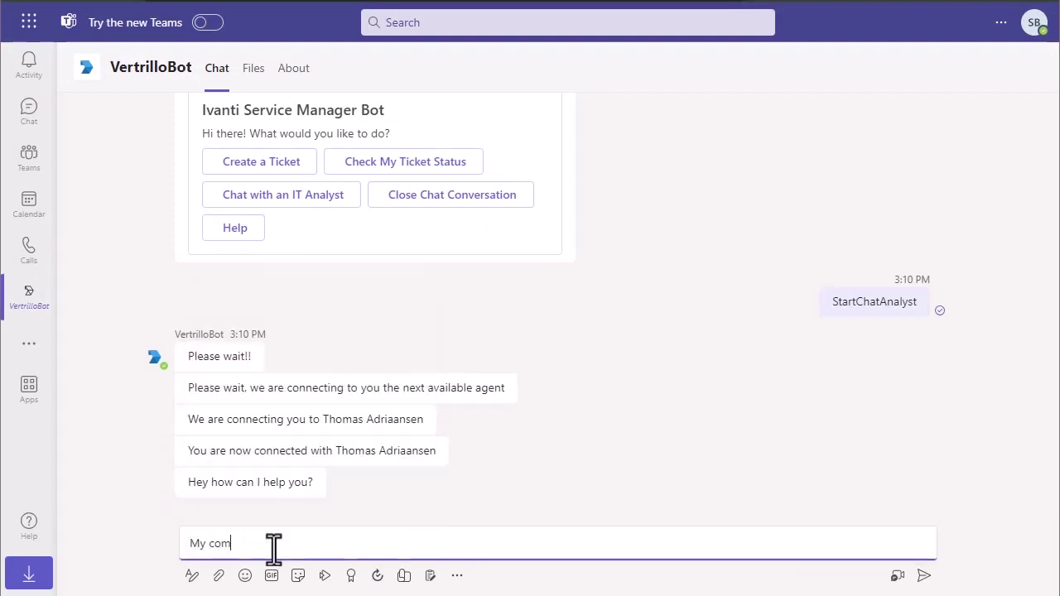
text(puter is no)
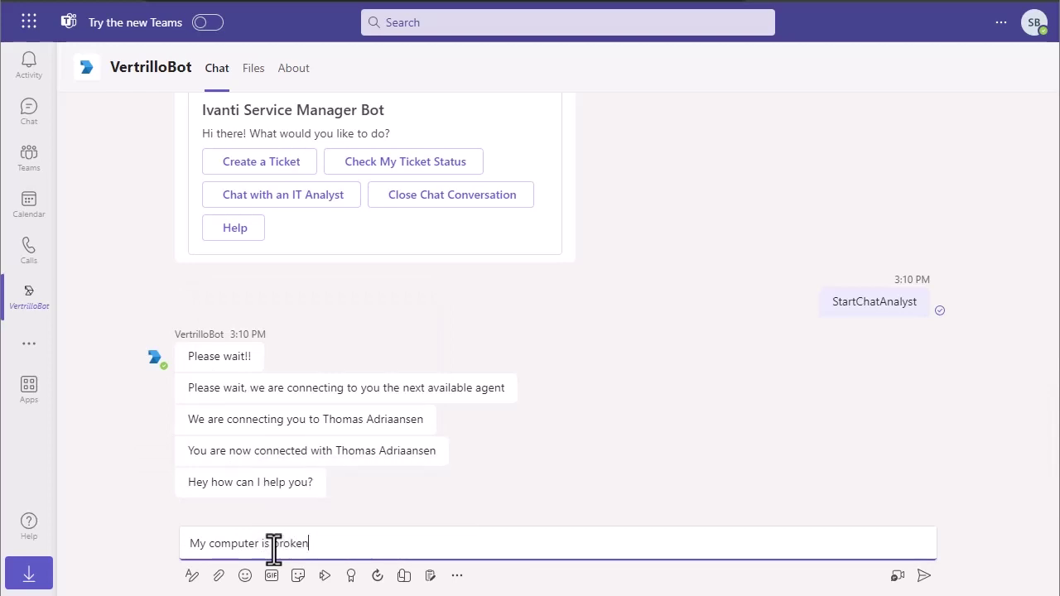
key(Return)
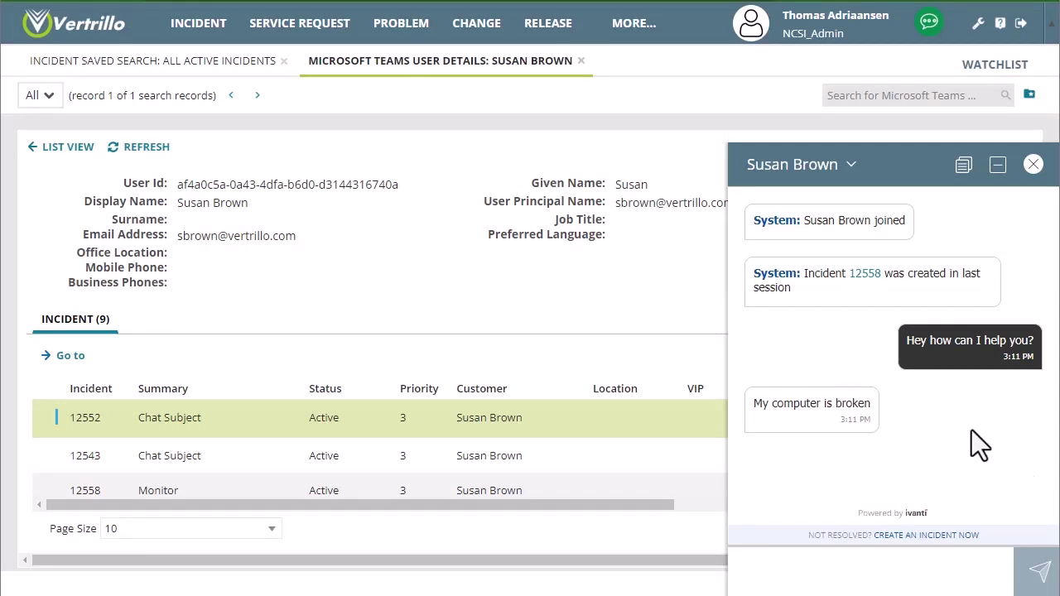
- Create incident 12572 from the chat conversation and open it from the chat link
click(911, 536)
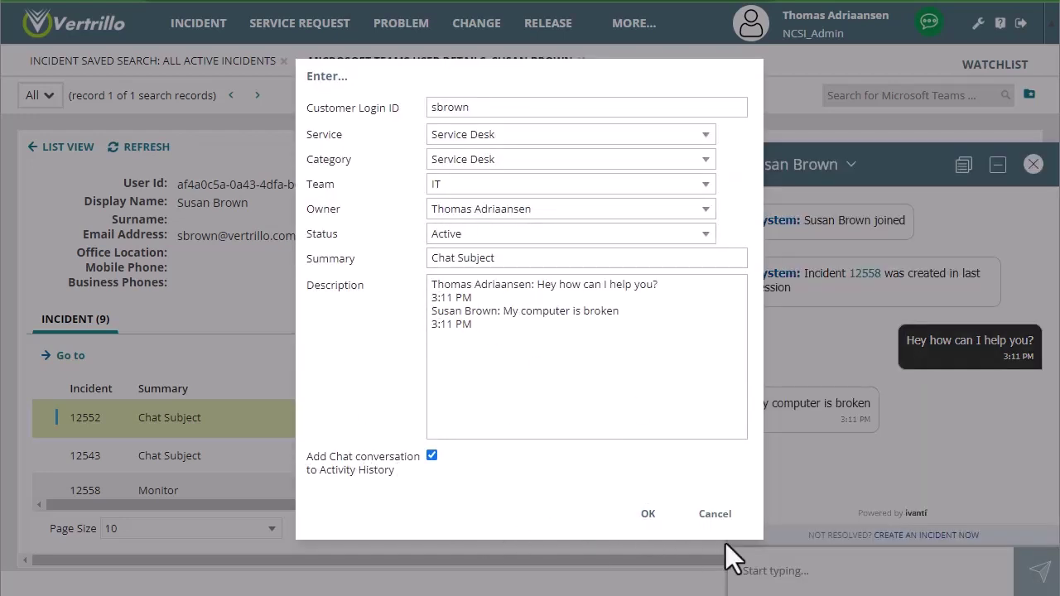
click(649, 515)
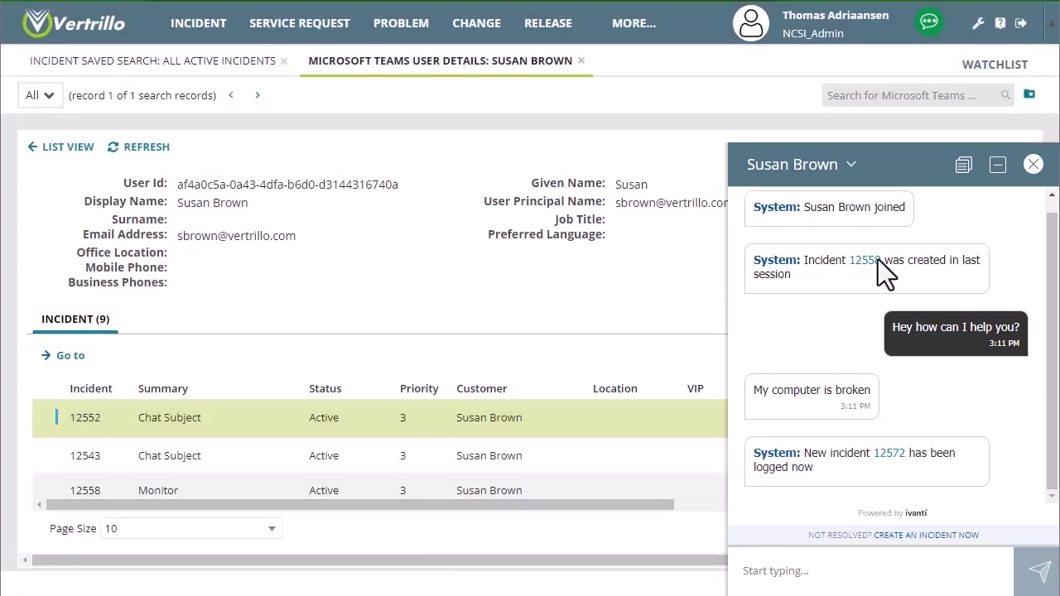
click(898, 461)
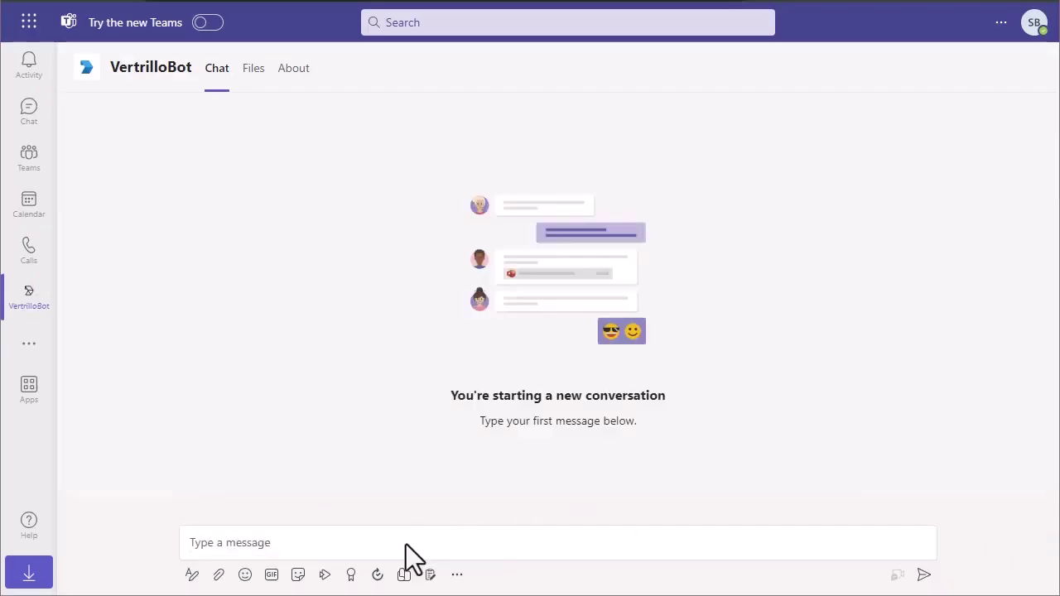
- Create a ticket via VertrilloBot with subject 'Cannot connect to VPN' and symptom 'Getting Error 413'
click(406, 545)
text(Help)
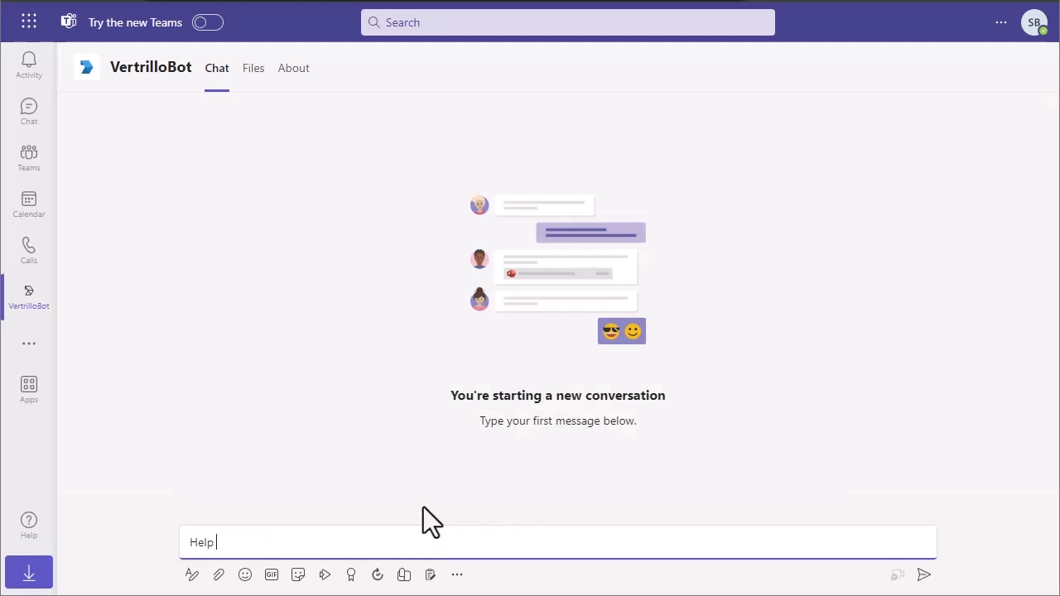
click(924, 576)
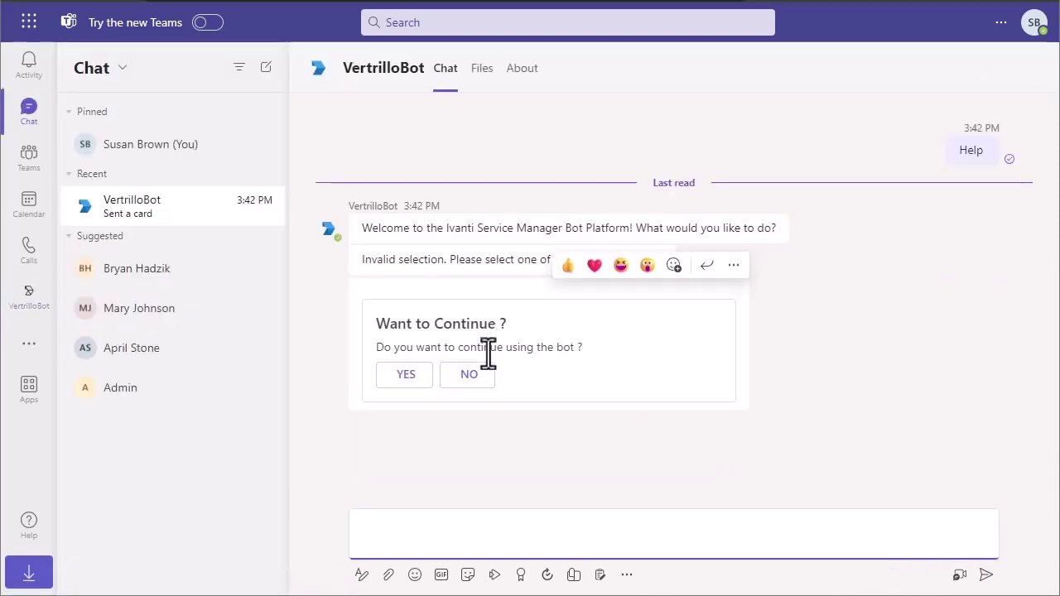
click(406, 377)
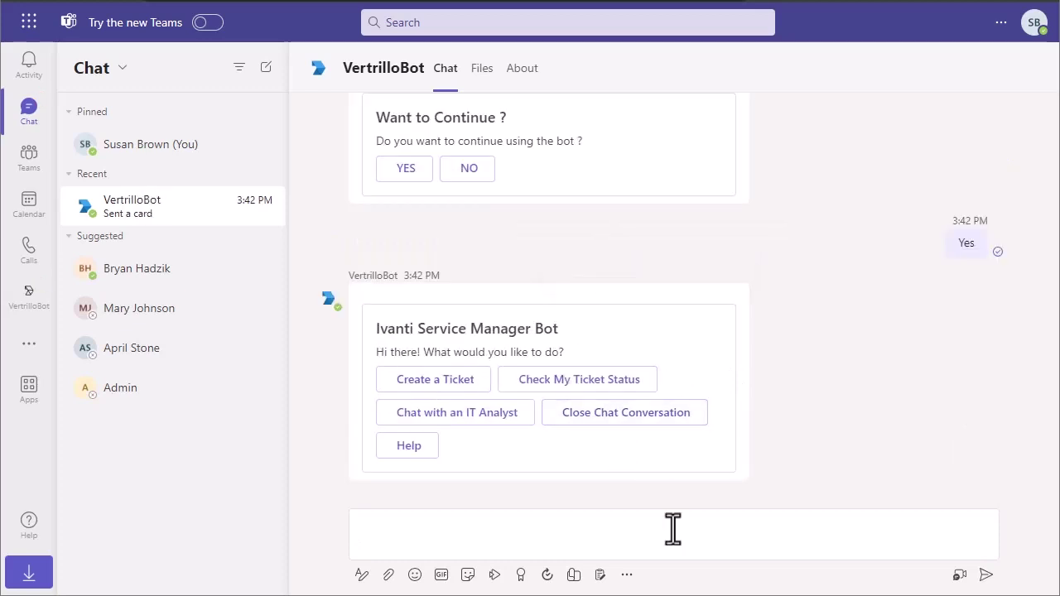
click(440, 384)
click(539, 534)
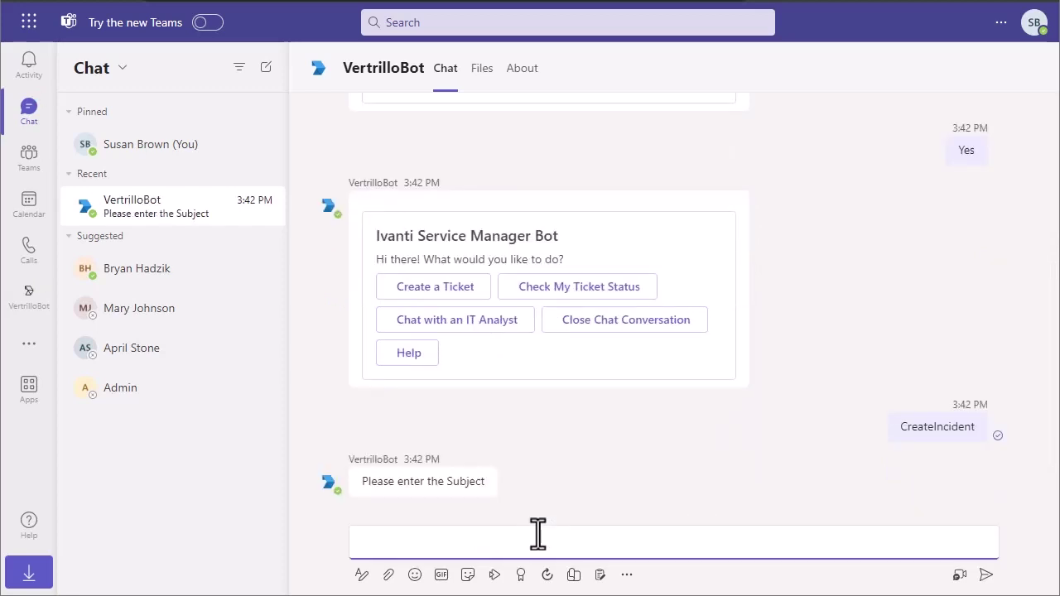
text(Cannot connect to VPN)
key(Return)
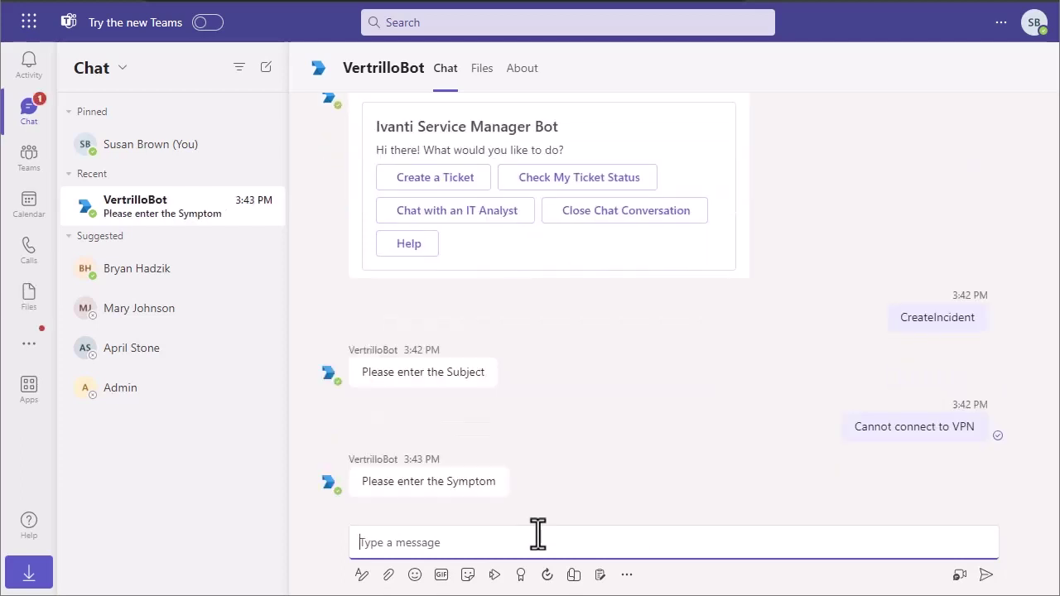
text(Getting Error)
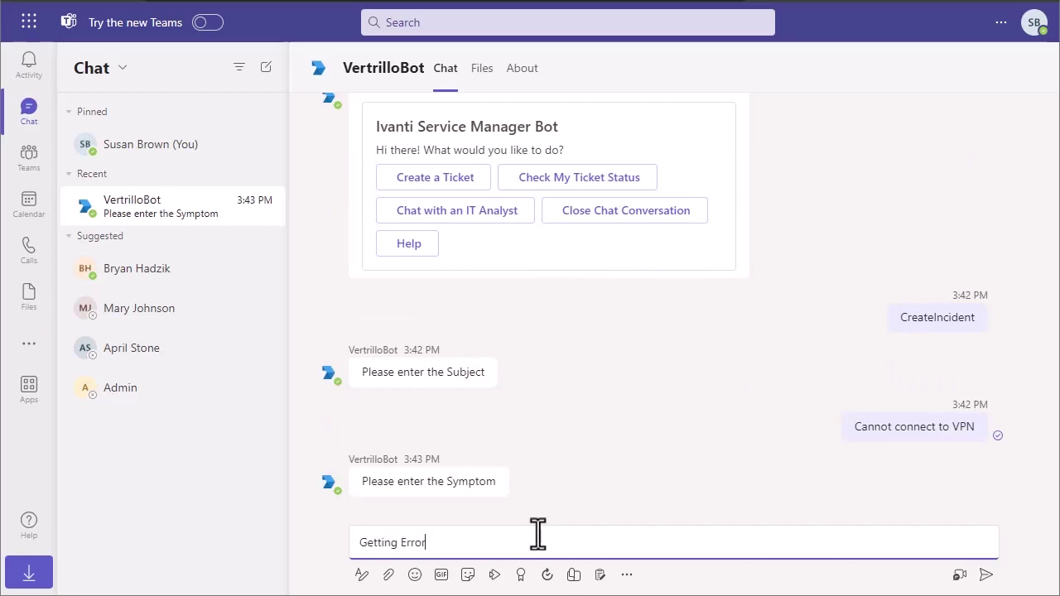
text( 413)
key(Return)
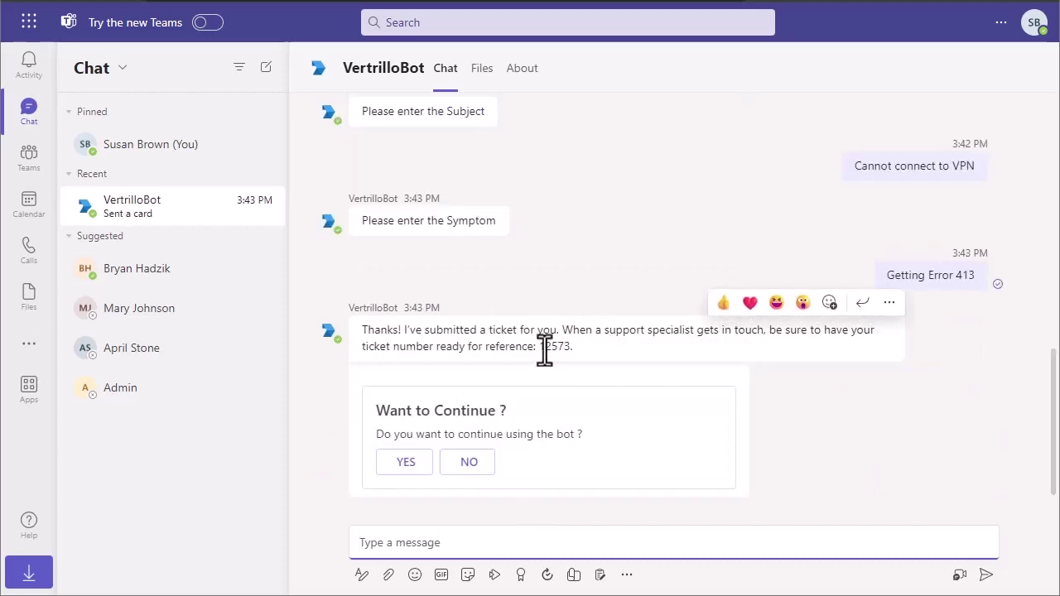
- Check incident 12573's status (Logged) with VertrilloBot, then answer No to continuing
click(402, 464)
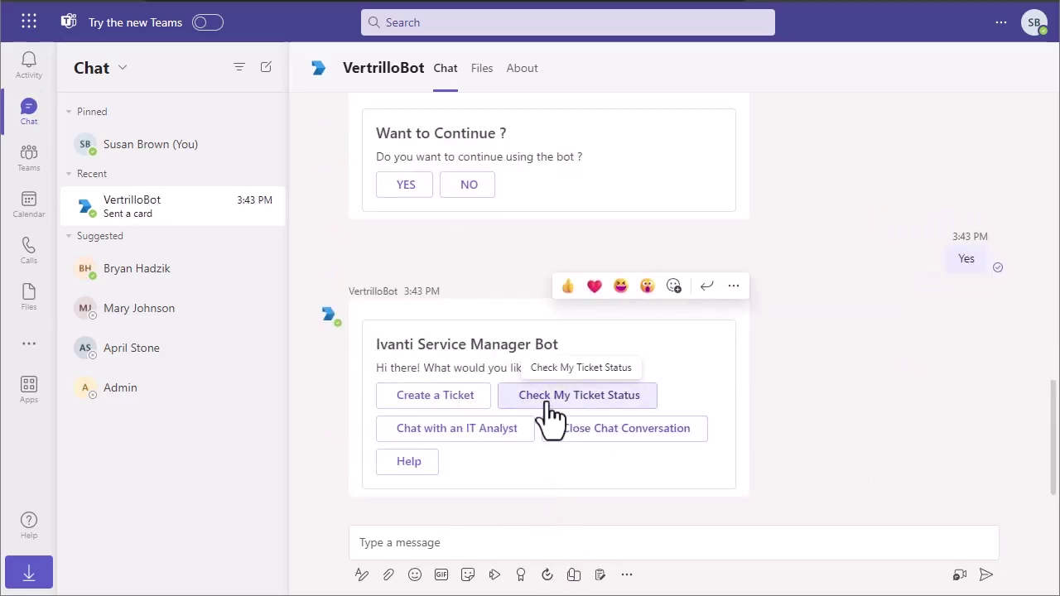
click(613, 398)
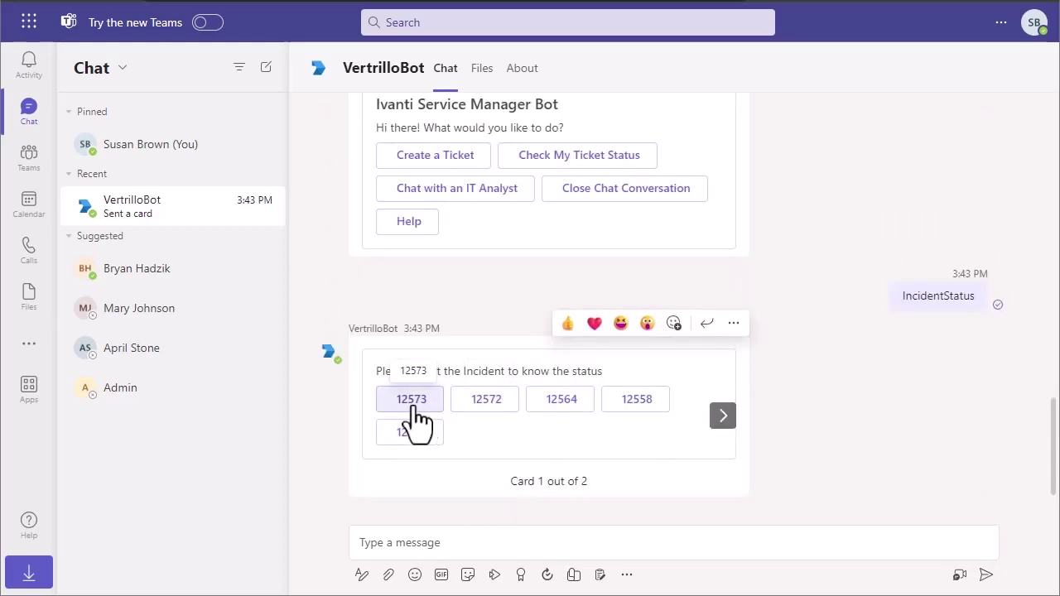
click(412, 401)
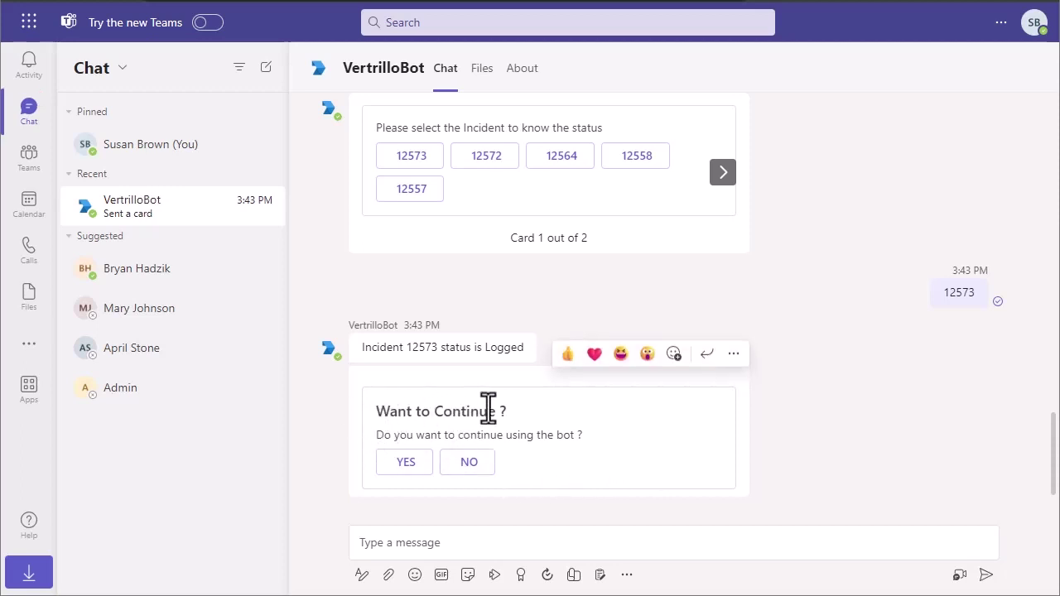
click(470, 465)
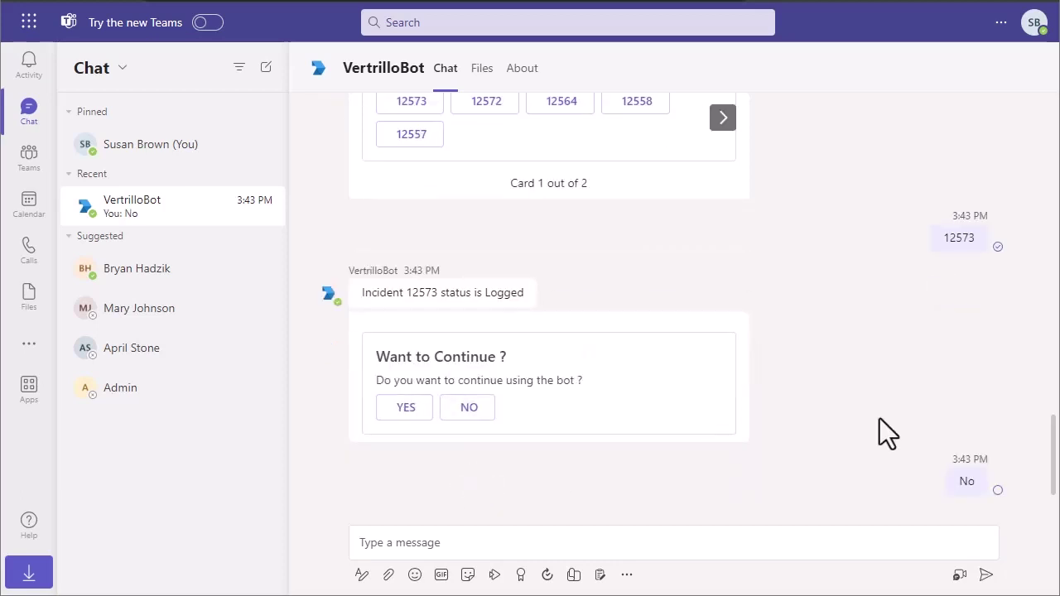